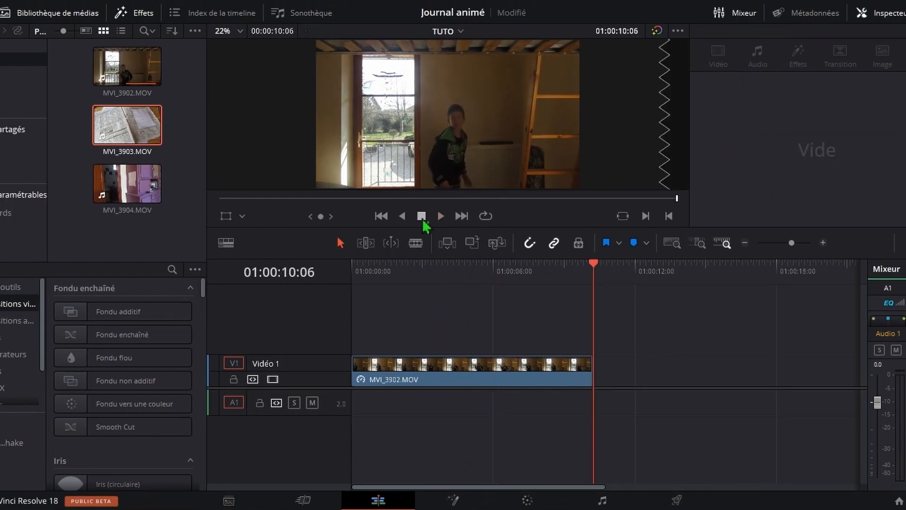
Turn the MVI_3902.MOV clip black and white by setting its saturation to 0 in the colour grading page
left_click(503, 373)
left_click_drag(528, 276, 465, 274)
left_click(525, 366)
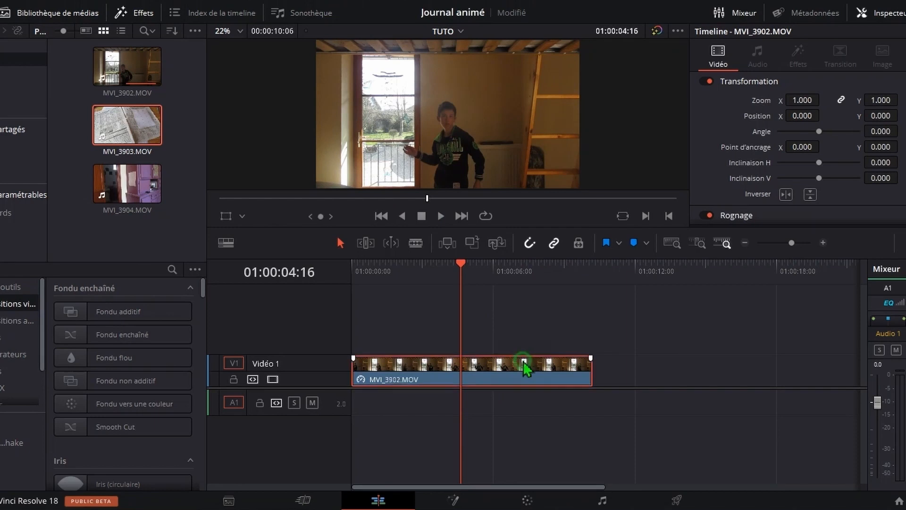
left_click(531, 499)
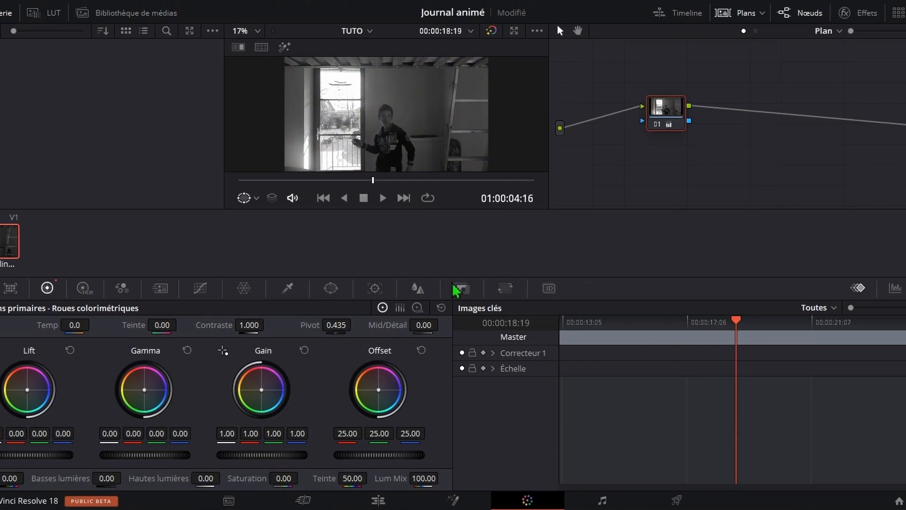
Return to the editing page and move the MVI_3902.MOV clip up onto a new Video 2 track
left_click(379, 499)
left_click_drag(483, 277, 410, 278)
left_click(524, 338)
left_click_drag(458, 375, 460, 352)
Place MVI_3903.MOV at the start of Video 1 beneath MVI_3902.MOV and delete its linked audio from the timeline
left_click_drag(125, 124, 360, 351)
left_click_drag(425, 273, 736, 304)
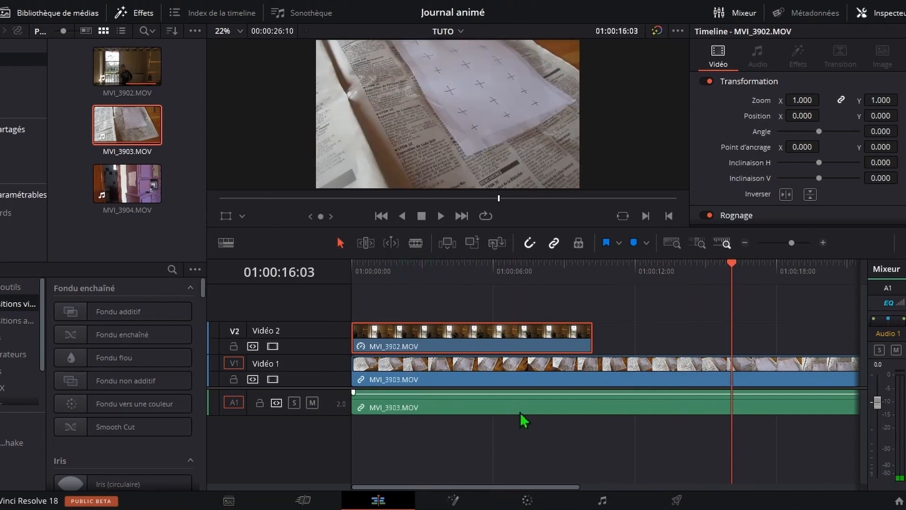
left_click(537, 405)
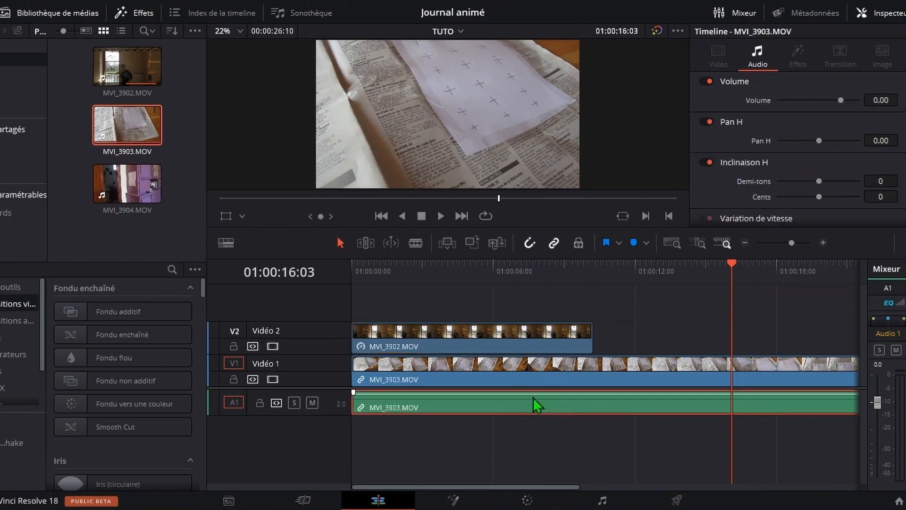
key("Delete")
Hide the Video 2 track to check the newspaper footage beneath it and show the track again
left_click_drag(507, 292, 449, 307)
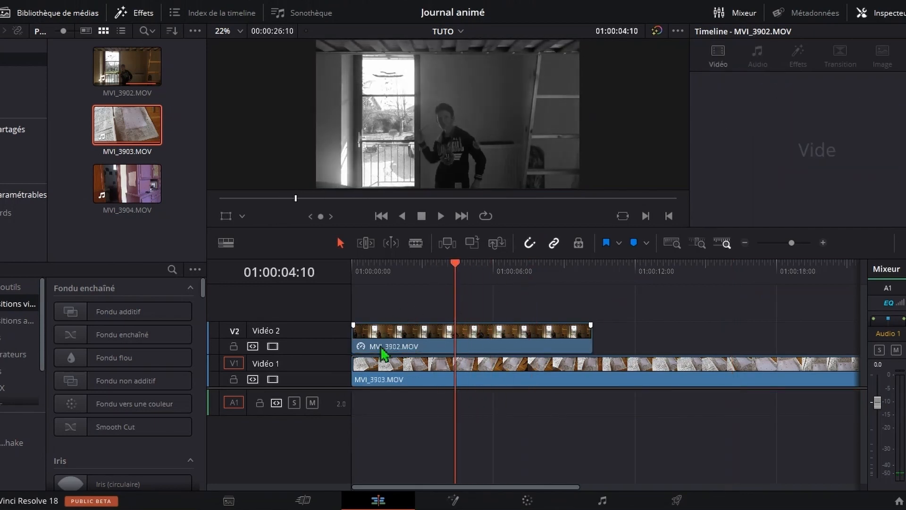
left_click(405, 330)
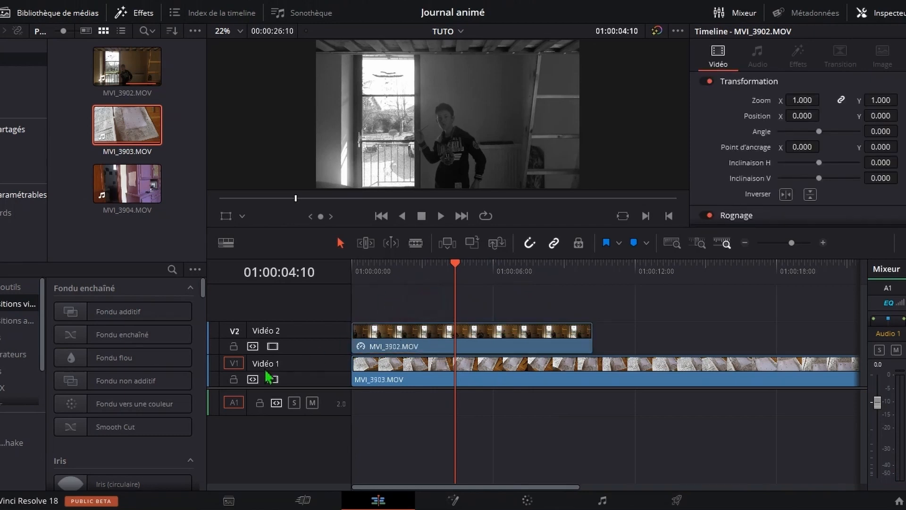
left_click(274, 347)
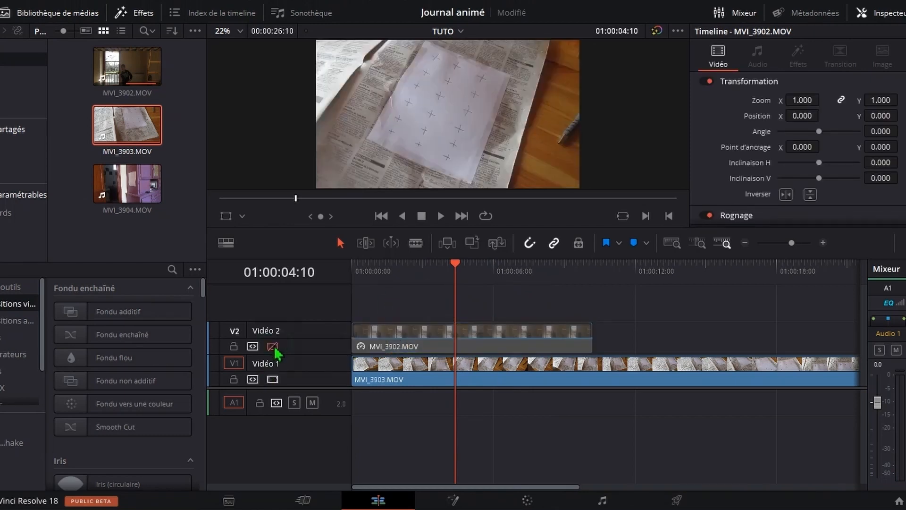
left_click(274, 347)
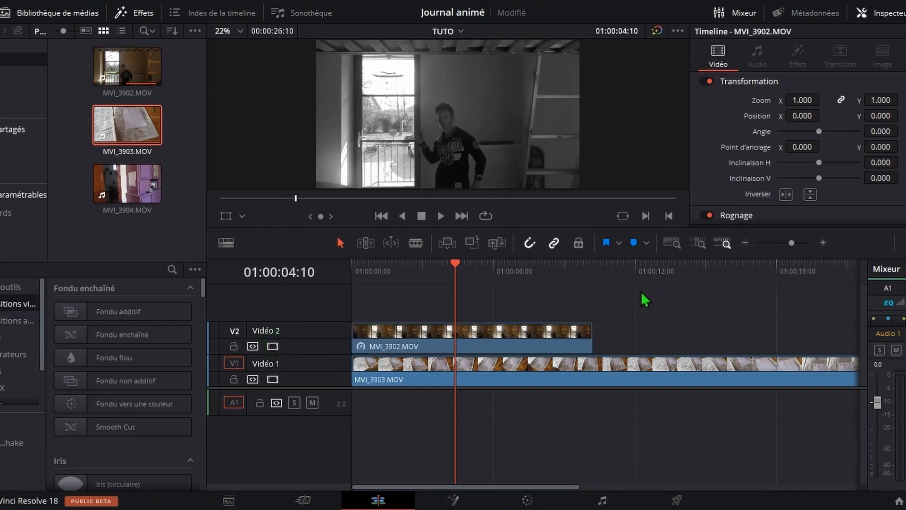
Save the project and add two copies of MVI_3902.MOV end to end on Video 2, trimming the last to the end of MVI_3903.MOV
key("ctrl+s")
left_click(744, 243)
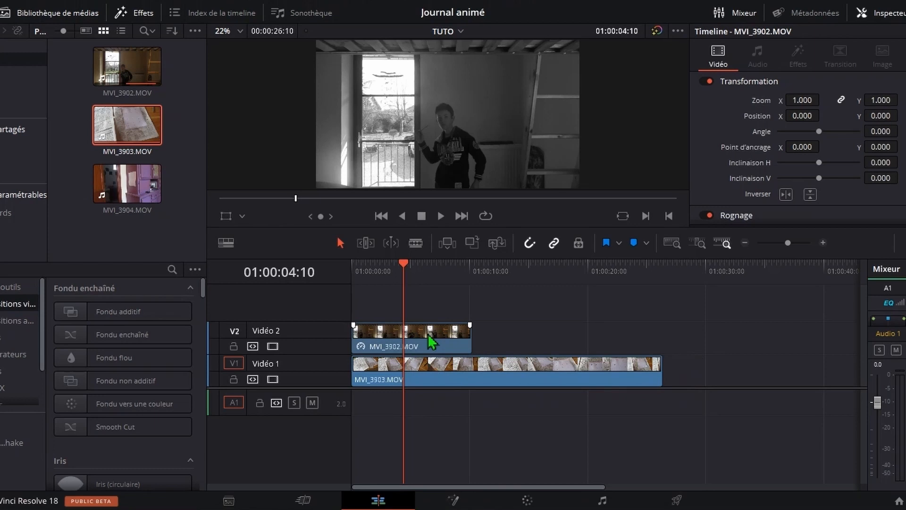
left_click_drag(431, 341, 637, 336)
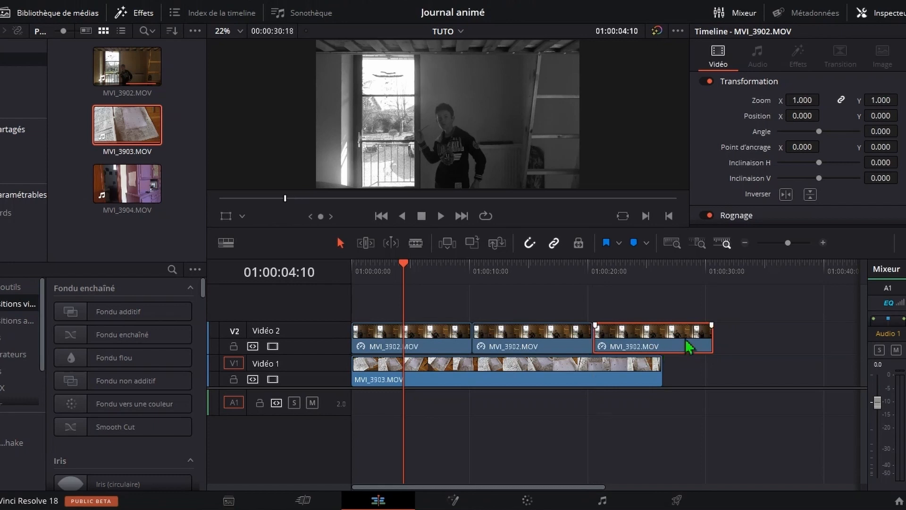
left_click_drag(706, 336, 662, 336)
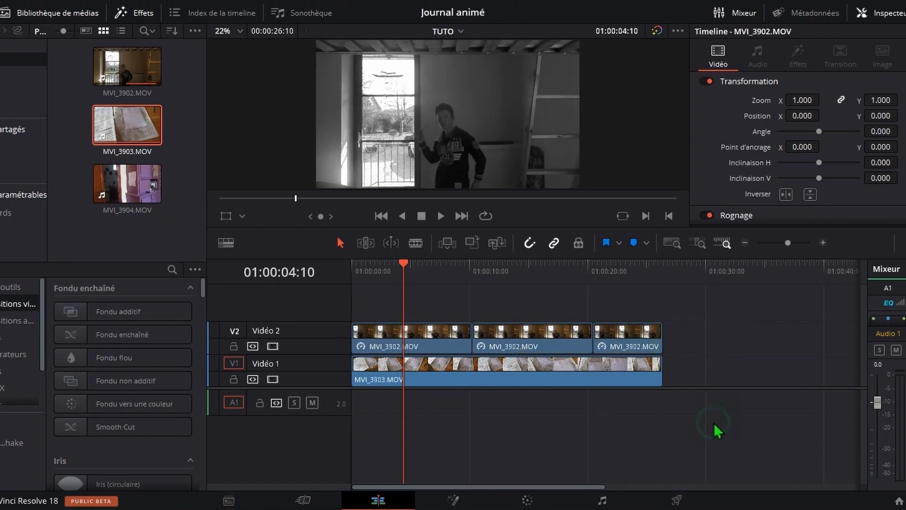
Combine the three MVI_3902.MOV clips on Video 2 into a compound clip named Compound Clip 1
left_click_drag(430, 296, 626, 350)
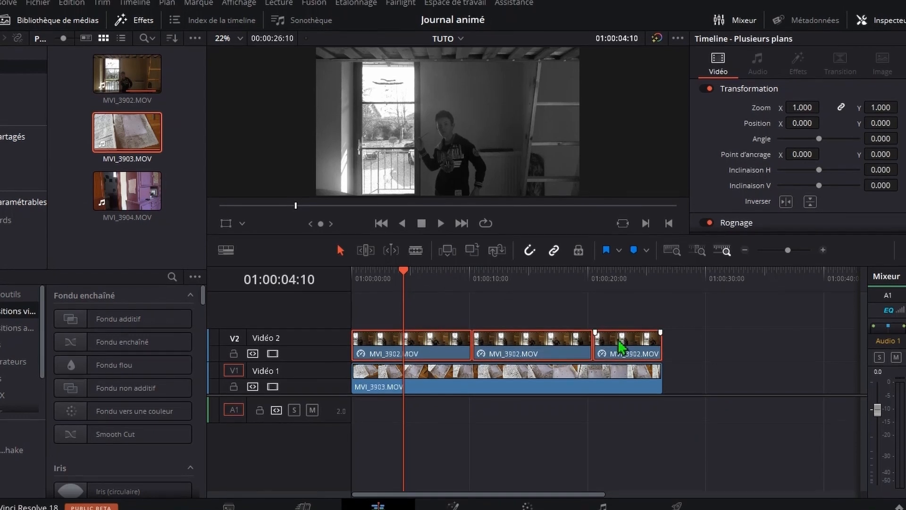
right_click(621, 339)
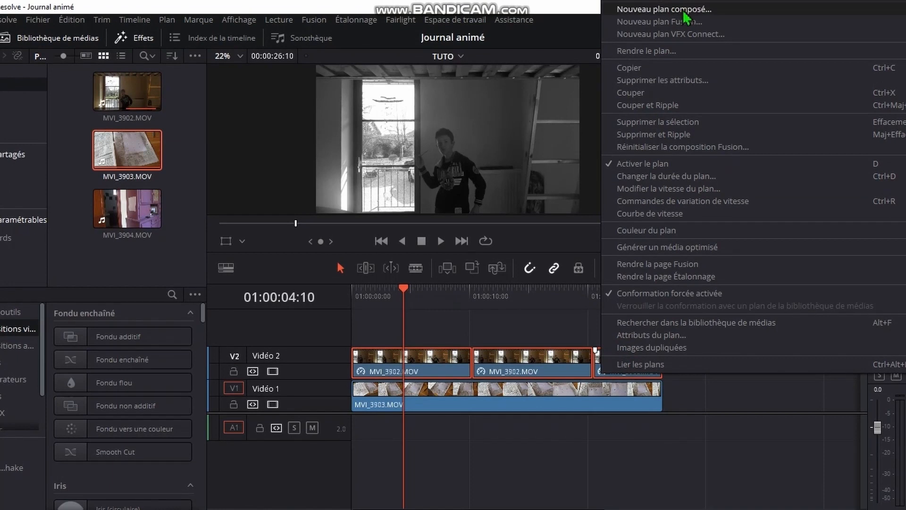
left_click(683, 13)
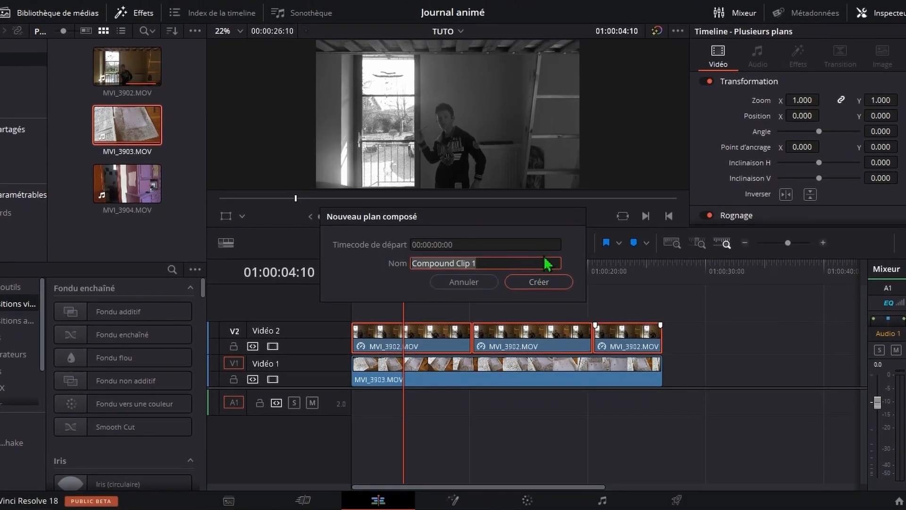
left_click(545, 282)
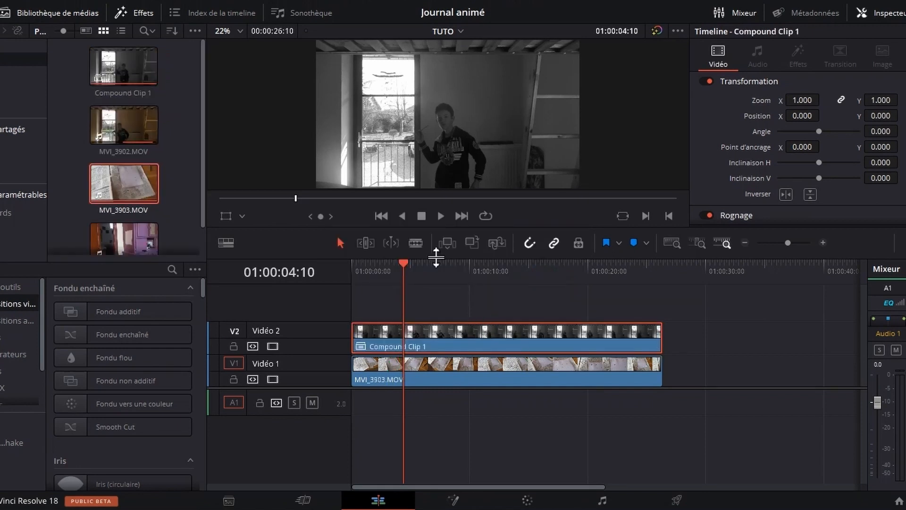
Combine Compound Clip 1 and the MVI_3903.MOV clip into a new Fusion clip
left_click_drag(392, 267, 443, 293)
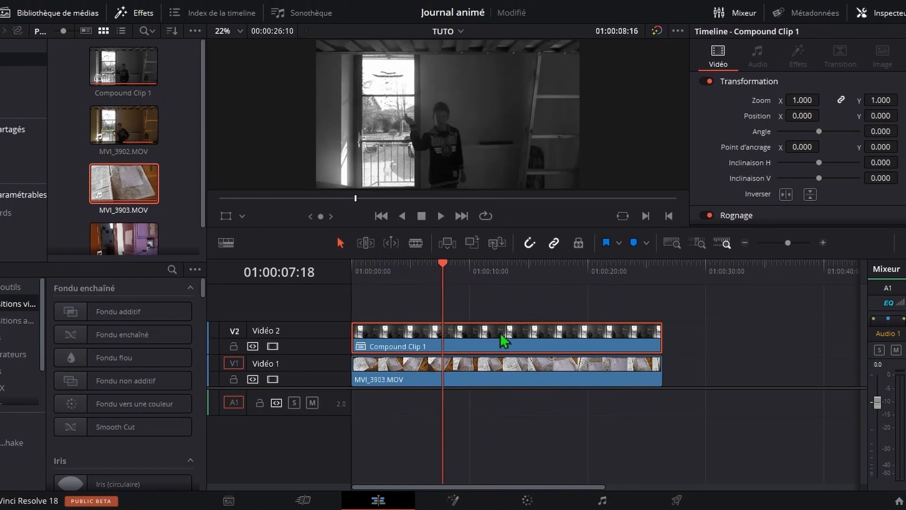
left_click(398, 297)
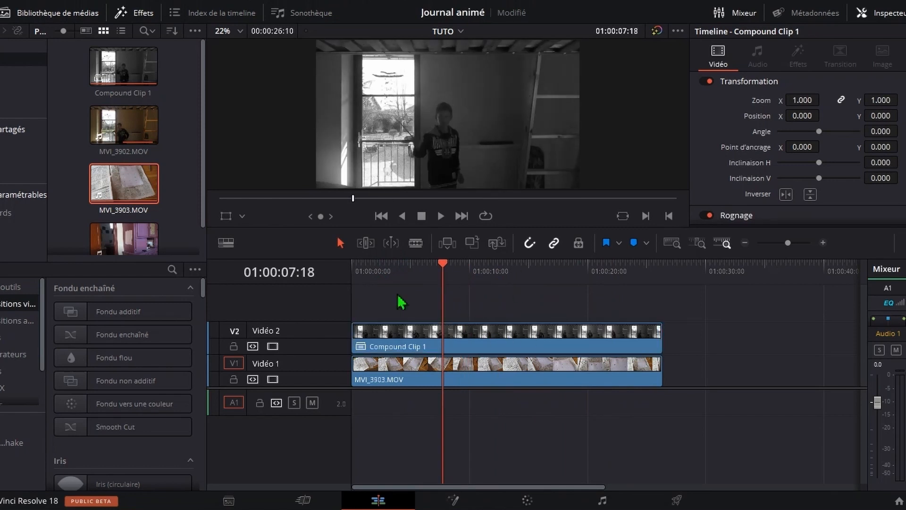
left_click_drag(400, 301, 526, 374)
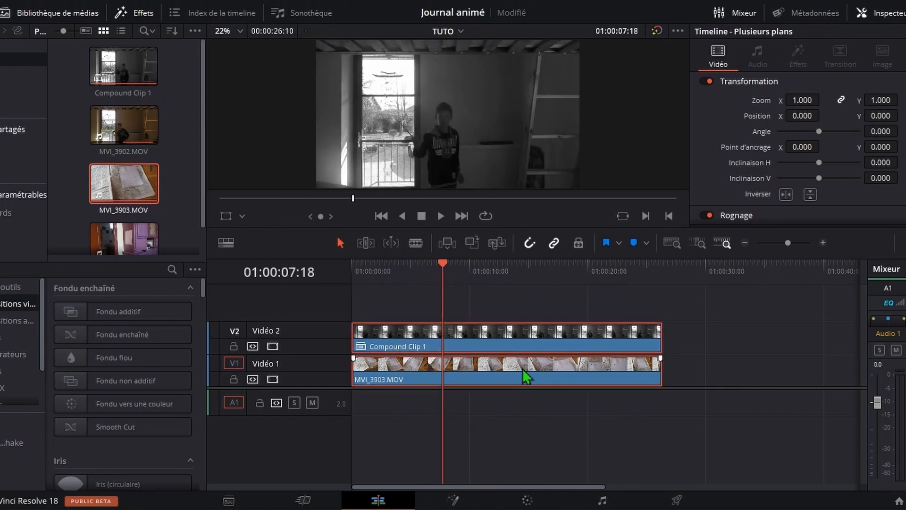
right_click(525, 374)
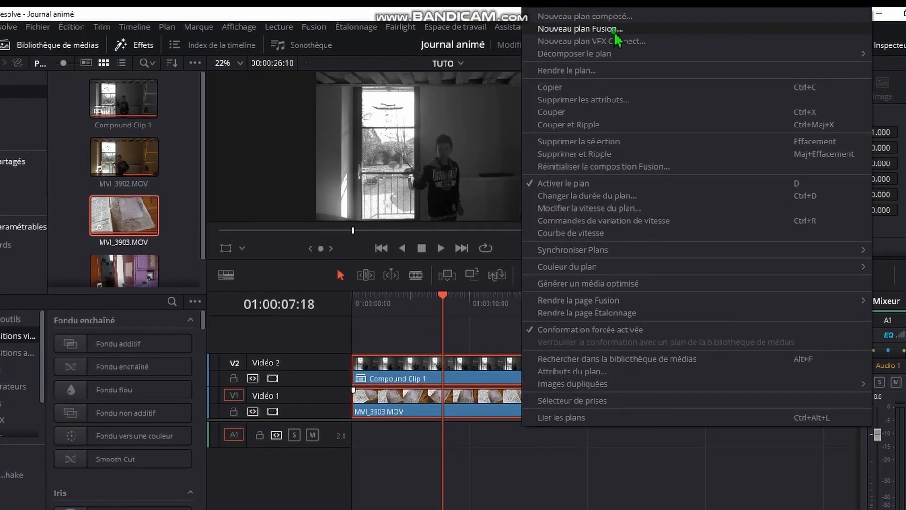
left_click(614, 31)
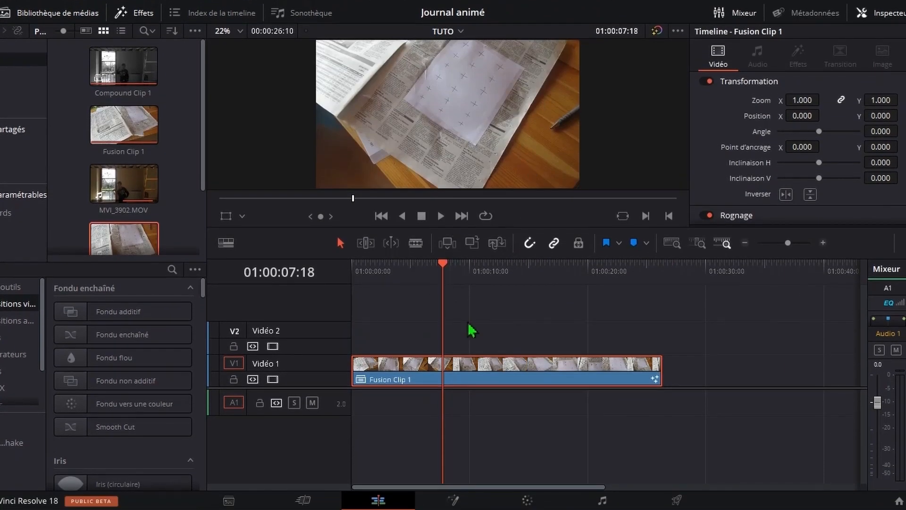
Open the Fusion clip in the Fusion page and spread out the MediaIn1, MediaIn2, Merge1 and MediaOut1 nodes
left_click(455, 499)
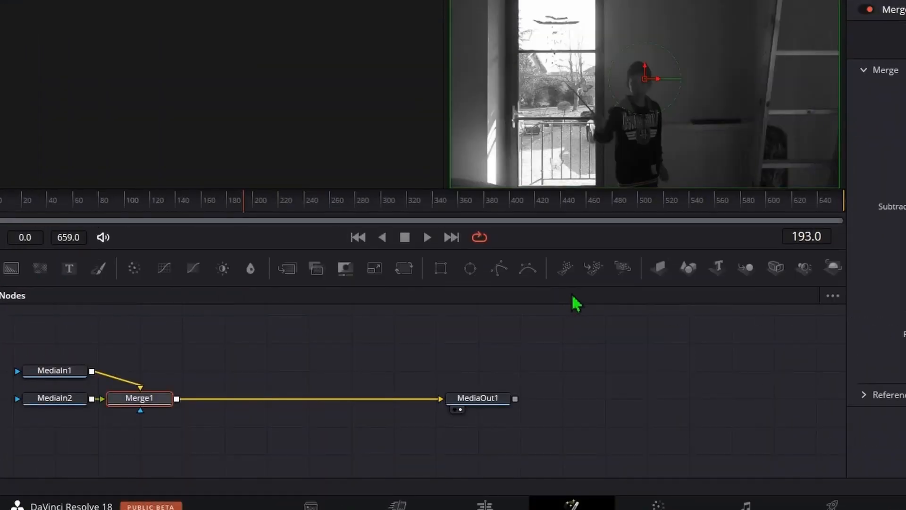
mouse_move(281, 205)
left_mouse_down()
mouse_move(358, 210)
mouse_move(271, 205)
left_mouse_up()
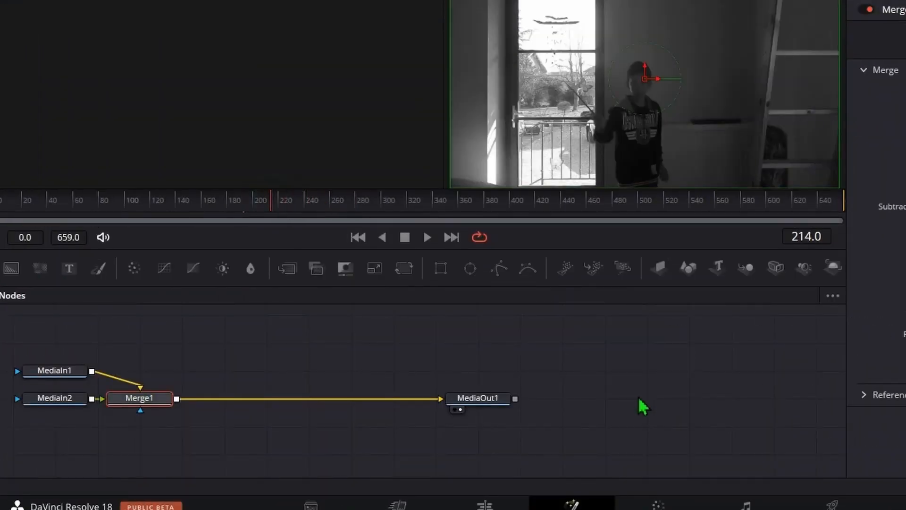
left_click(643, 375)
left_click_drag(495, 398, 804, 390)
left_click_drag(142, 401, 486, 414)
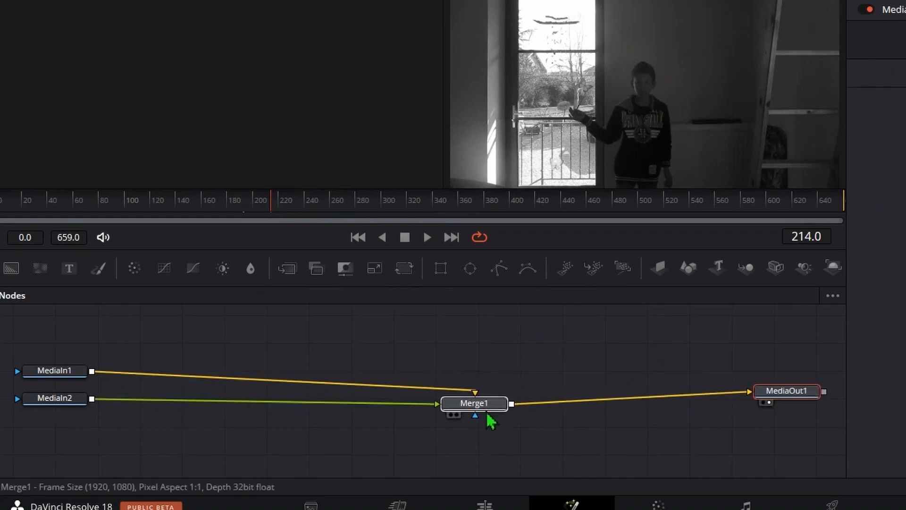
left_click_drag(68, 405, 73, 451)
left_click_drag(66, 371, 82, 336)
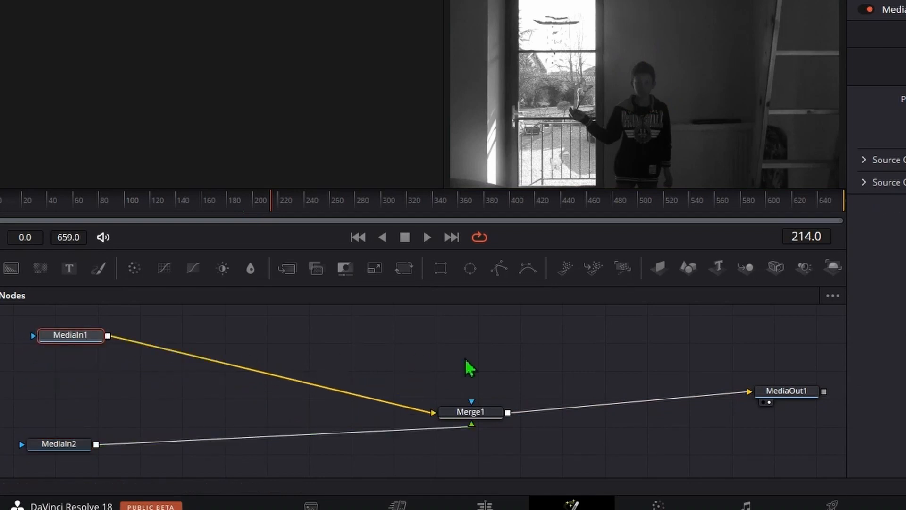
View MediaIn1 in the first viewer and MediaIn2 in the second viewer to identify each source
left_click(48, 347)
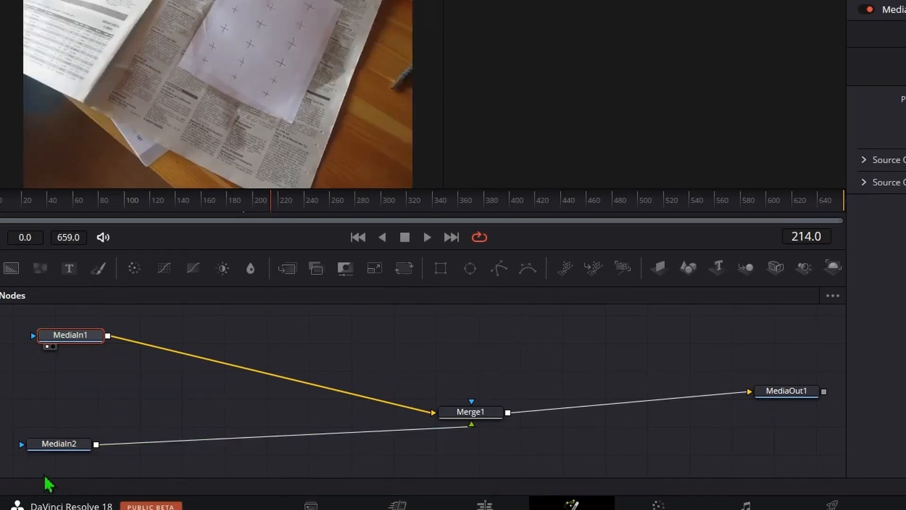
left_click(41, 457)
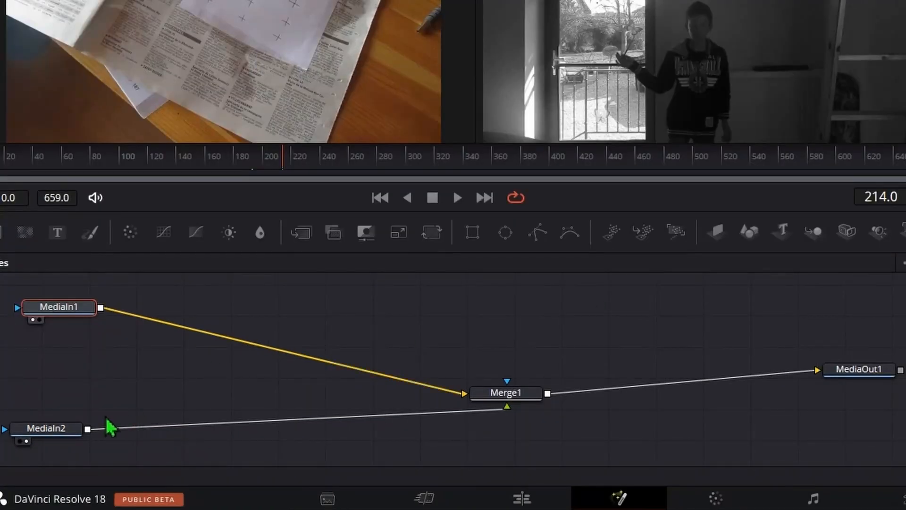
left_click_drag(63, 426, 68, 420)
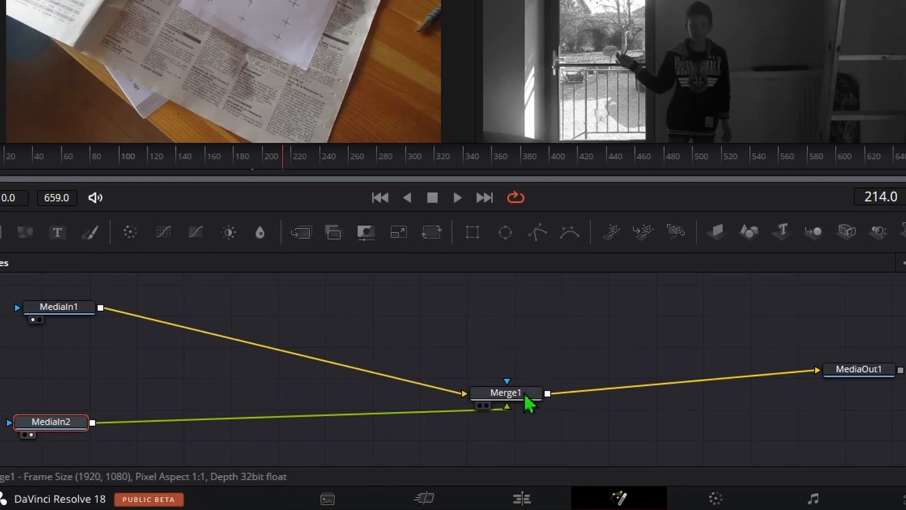
Swap the foreground and background inputs of Merge1 so MediaIn1 is the foreground, and view MediaOut1
left_click_drag(528, 350, 515, 435)
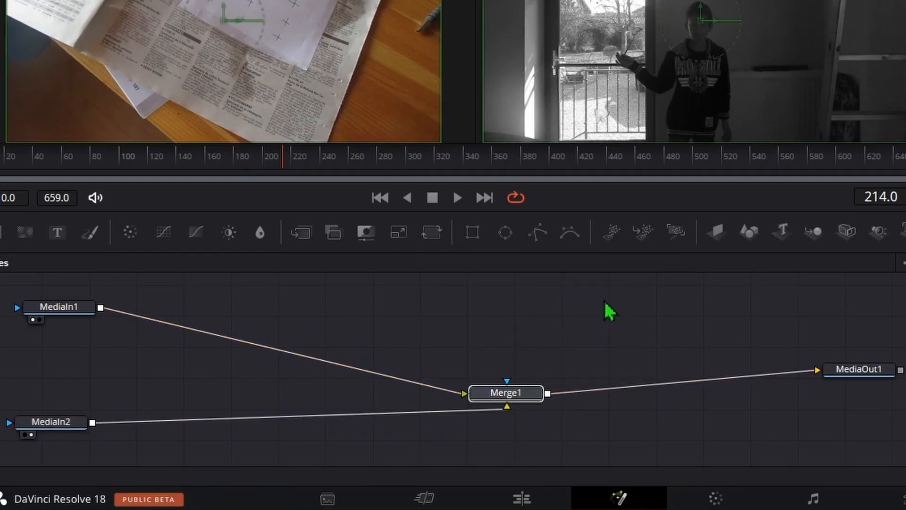
mouse_move(510, 391)
left_mouse_down()
mouse_move(503, 350)
mouse_move(503, 390)
left_mouse_up()
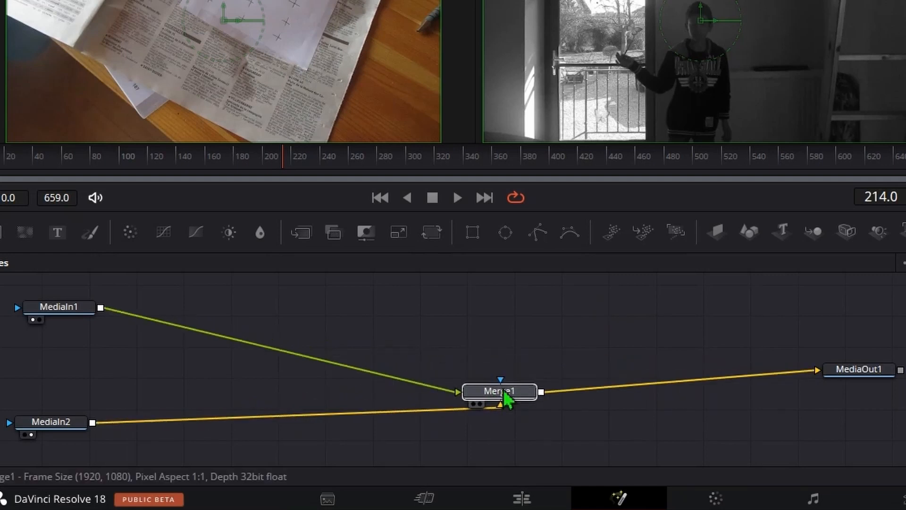
left_click(567, 328)
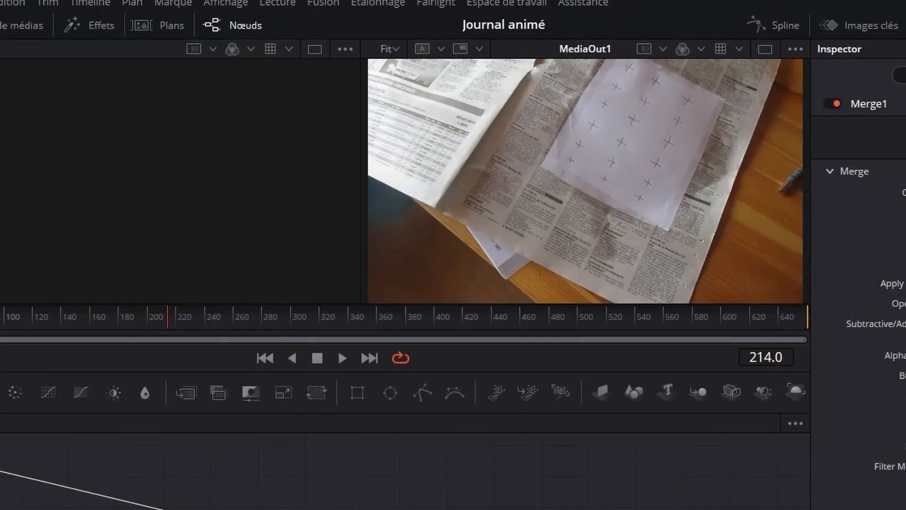
left_click(759, 507)
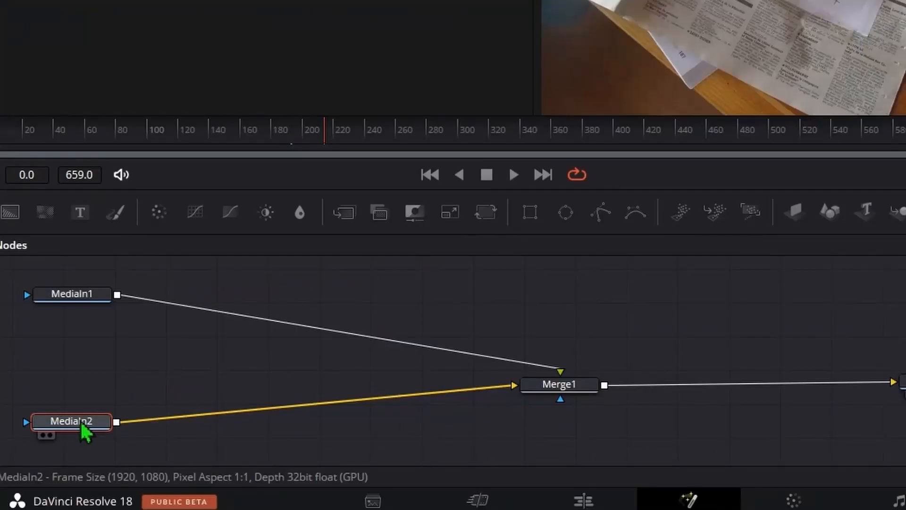
Add a Planar Tracker node after MediaIn1 and place it on the connection between MediaIn1 and Merge1
mouse_move(81, 422)
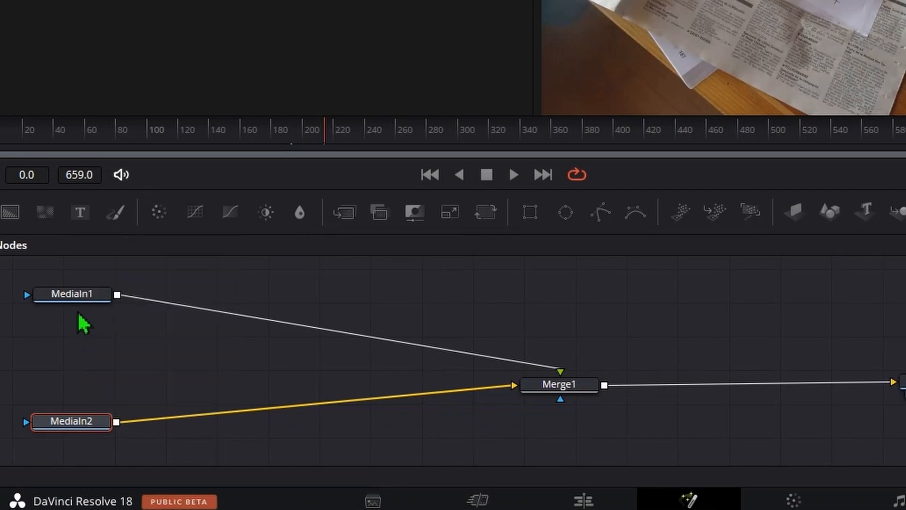
mouse_move(86, 291)
left_mouse_down()
mouse_move(97, 300)
mouse_move(93, 324)
mouse_move(92, 300)
left_mouse_up()
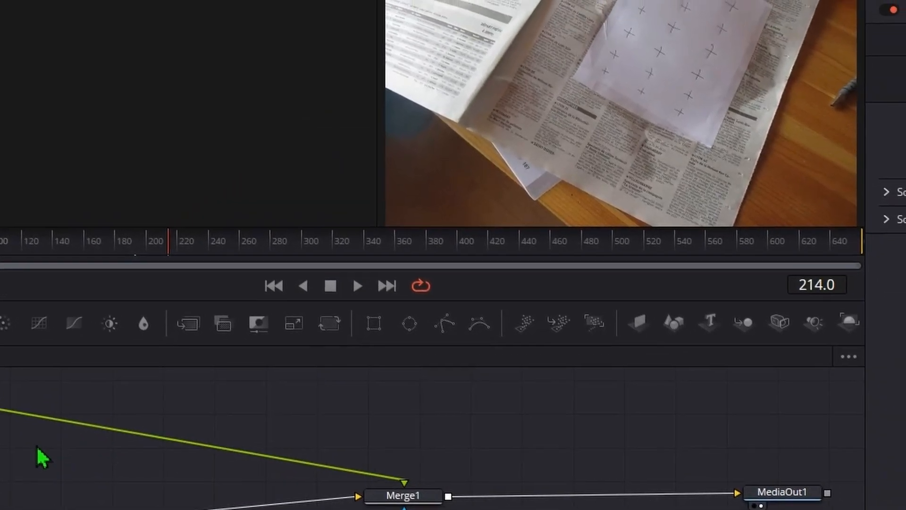
key("shift+space")
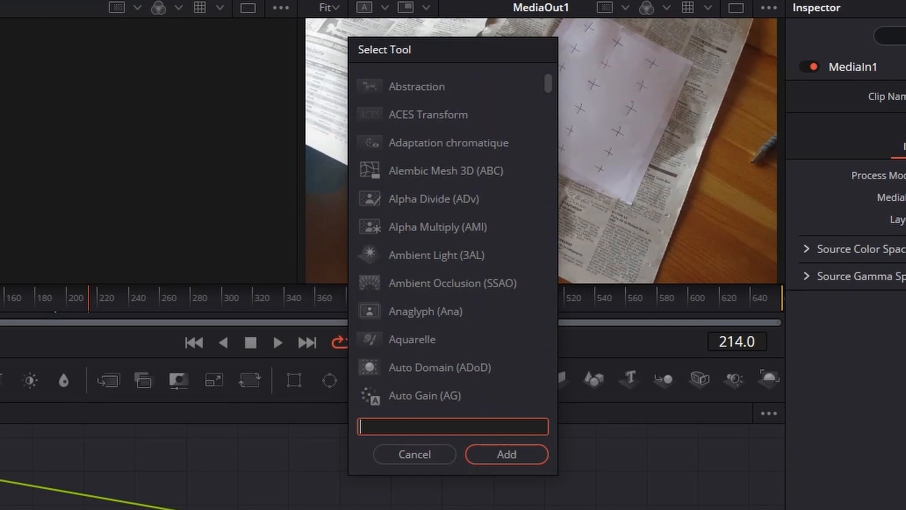
type("plan")
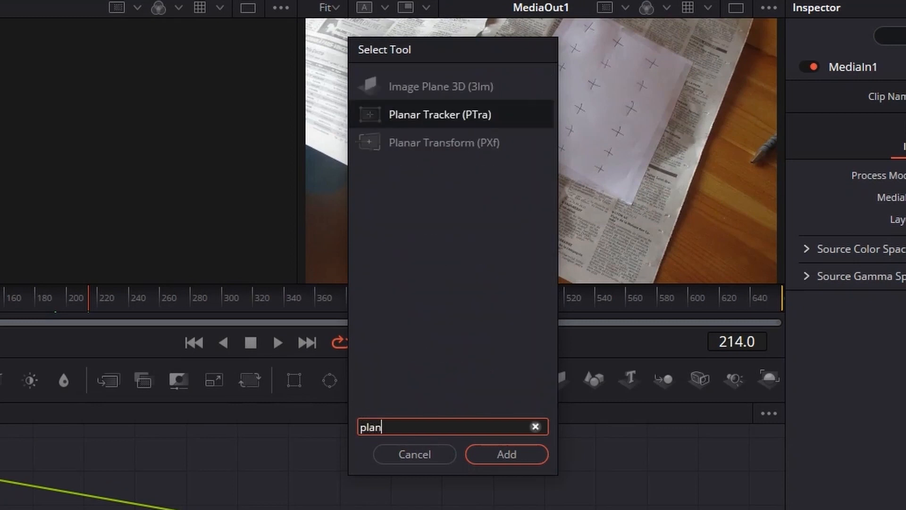
left_click(421, 119)
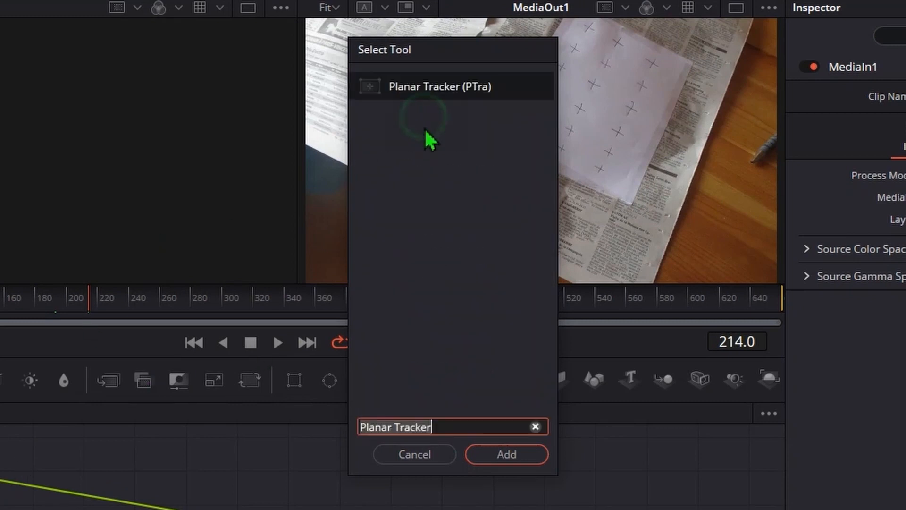
left_click(507, 454)
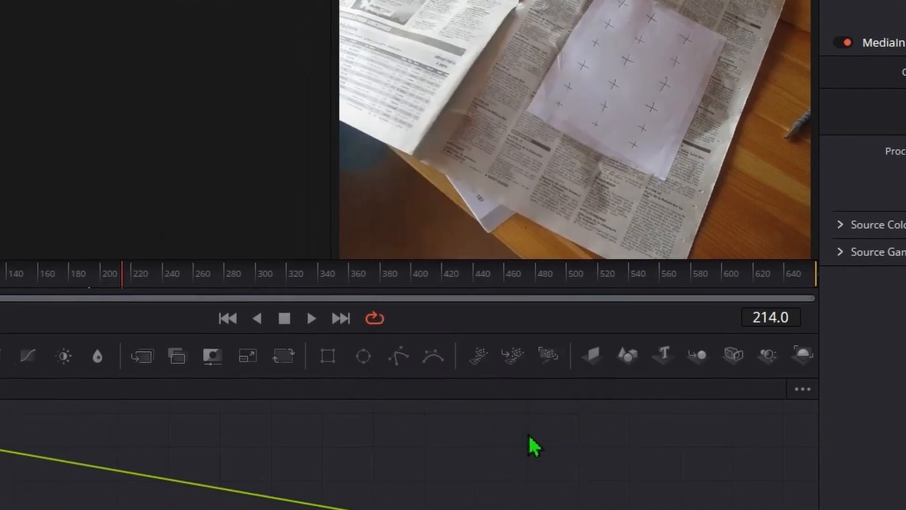
left_click_drag(81, 392, 149, 425)
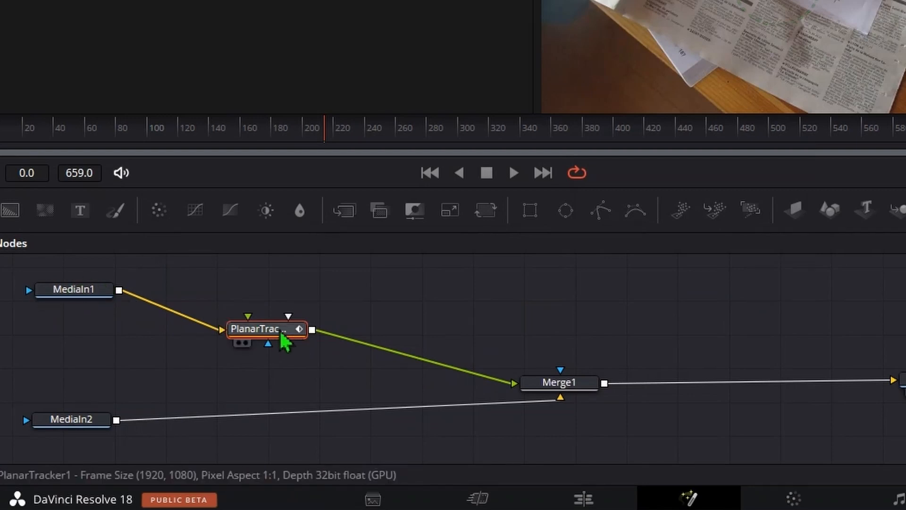
left_click_drag(282, 335, 158, 369)
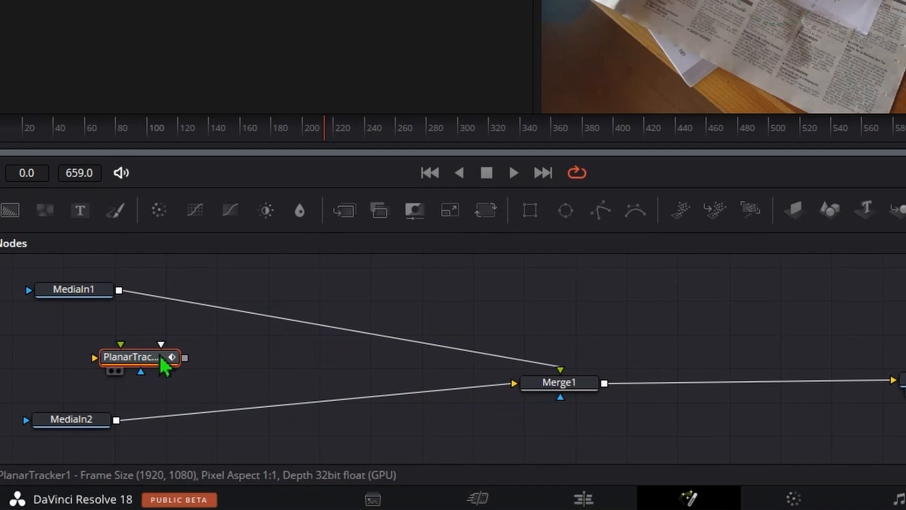
left_click_drag(158, 359, 257, 321)
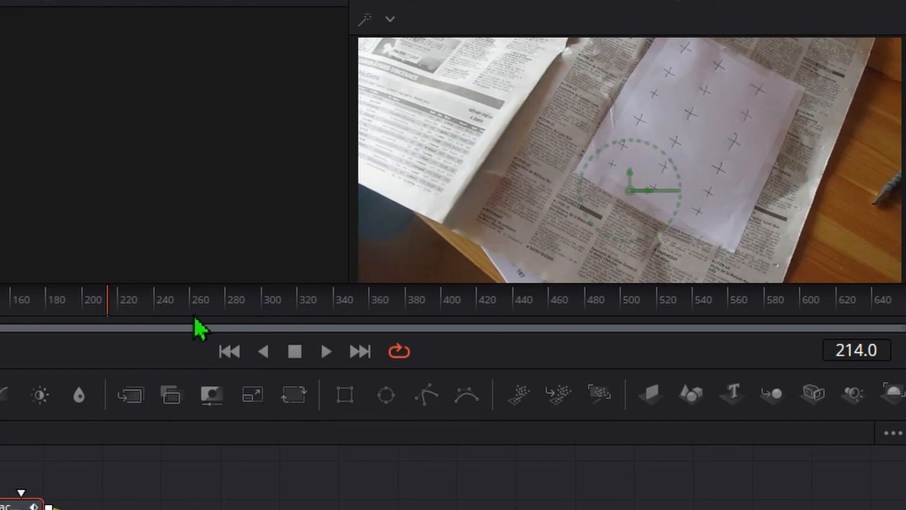
Check the sheet's movement through the clip, return to frame 0 and outline the white sheet's four corners as a closed tracking pattern
left_click_drag(195, 319, 399, 305)
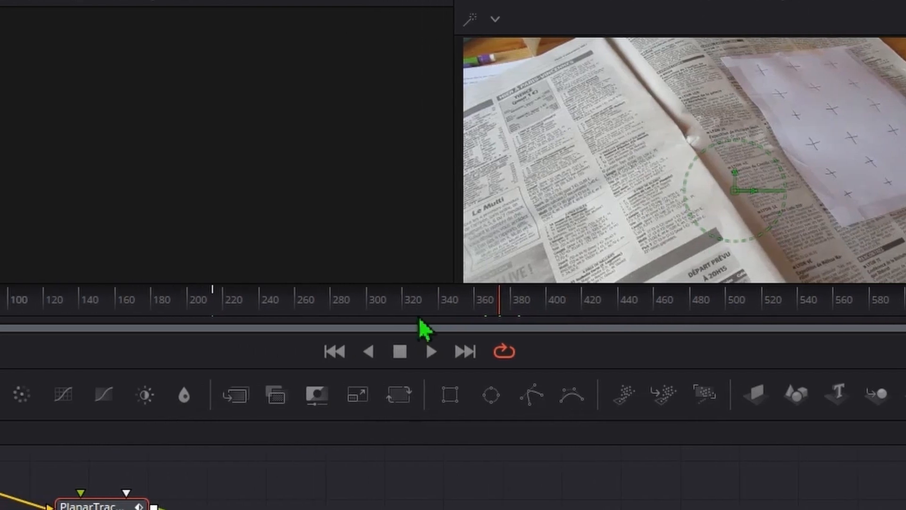
left_click(334, 351)
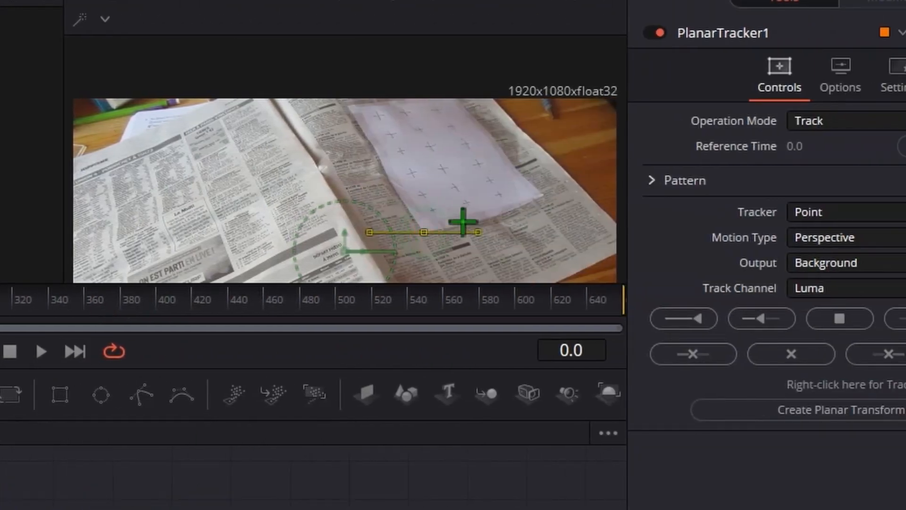
left_click(543, 194)
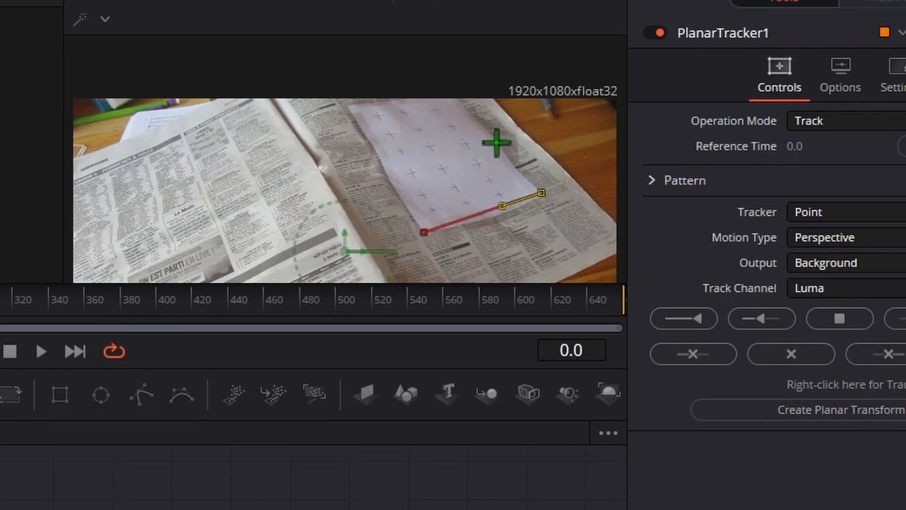
left_click(458, 96)
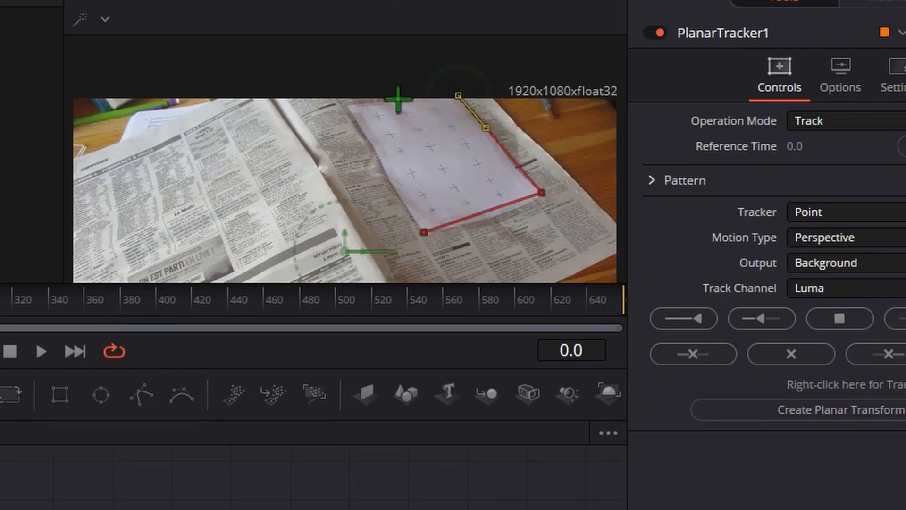
left_click(350, 104)
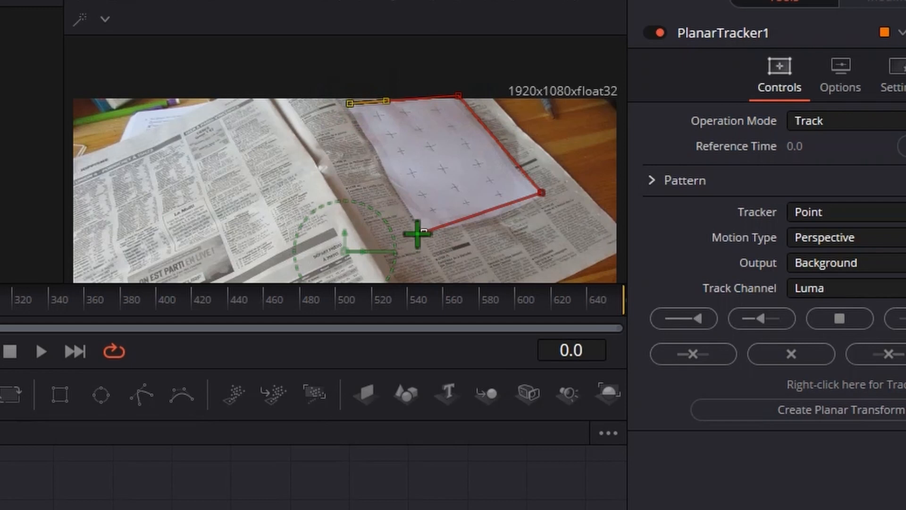
left_click(437, 247)
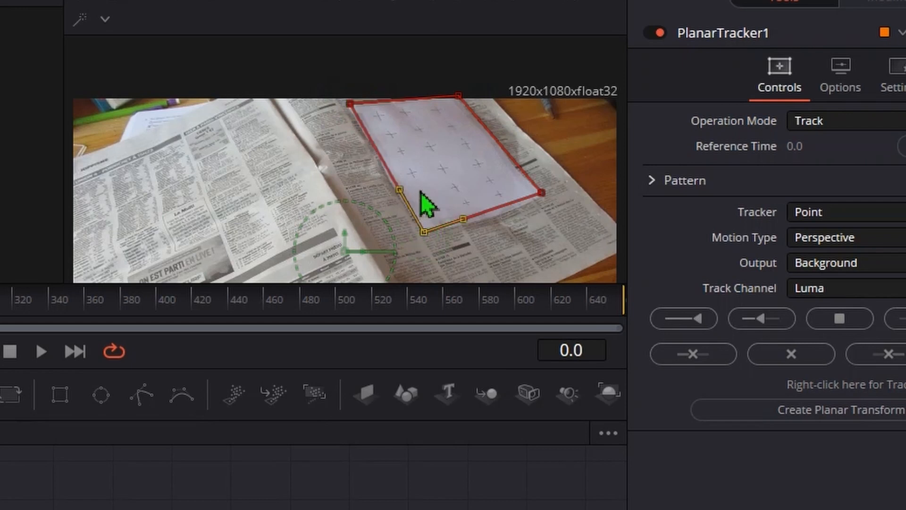
Fine-tune three corners of the tracking outline so they sit exactly on the corners of the white sheet
scroll(420, 191, "up", 4)
scroll(420, 191, "down", 3)
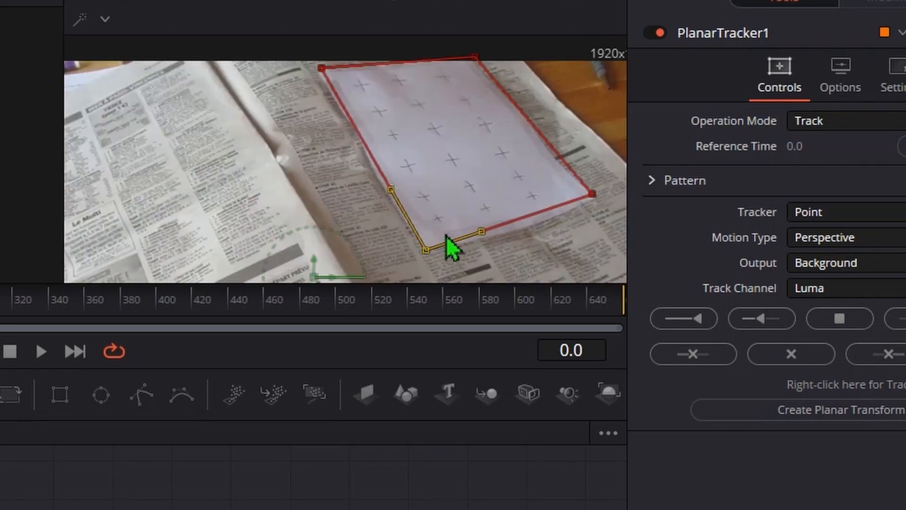
left_click_drag(595, 198, 597, 201)
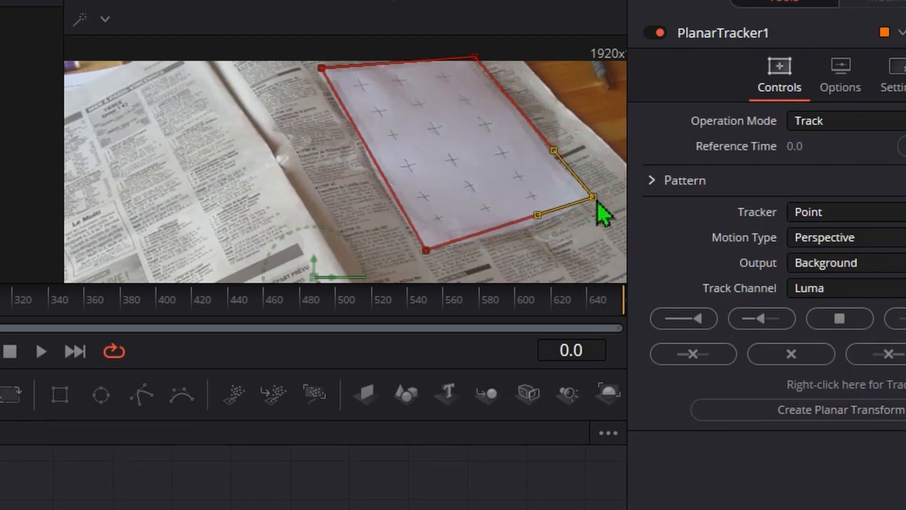
left_click_drag(426, 255, 428, 258)
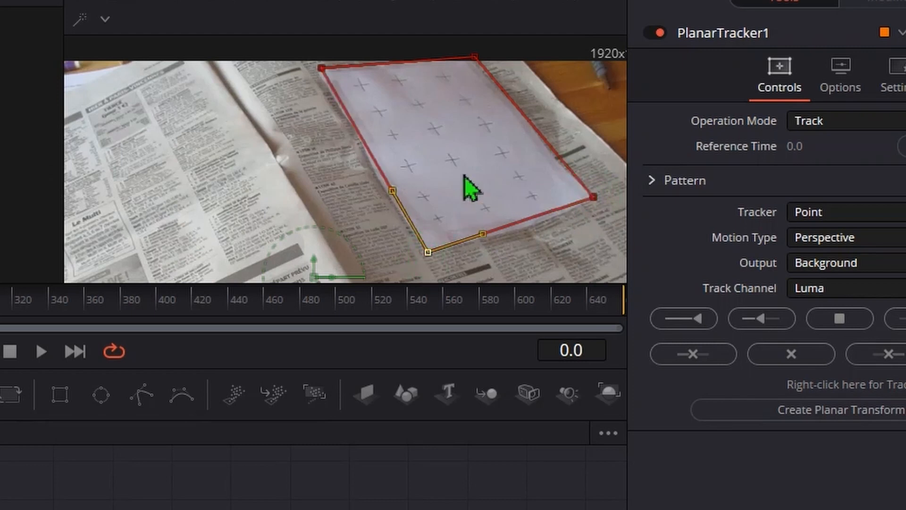
left_click_drag(320, 78, 317, 77)
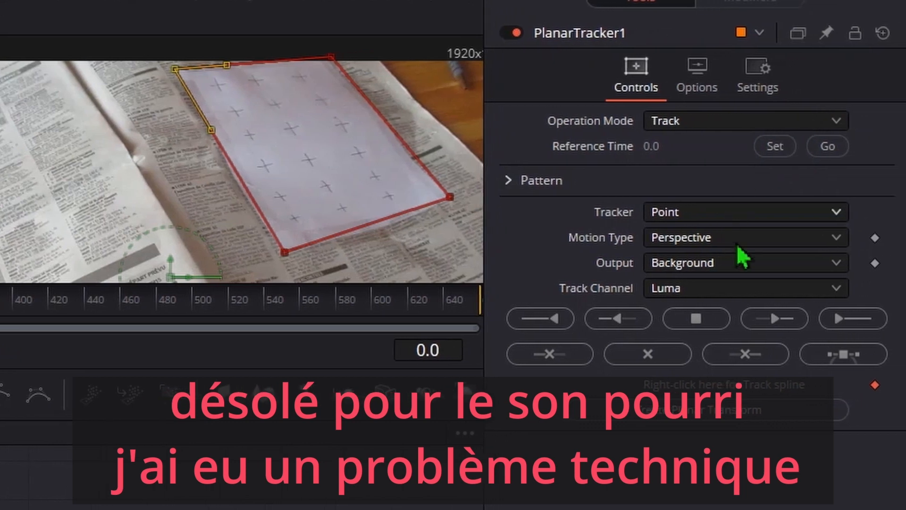
Track the sheet forward from frame 0 to the end of the clip, check the track and return to frame 0
left_click(852, 320)
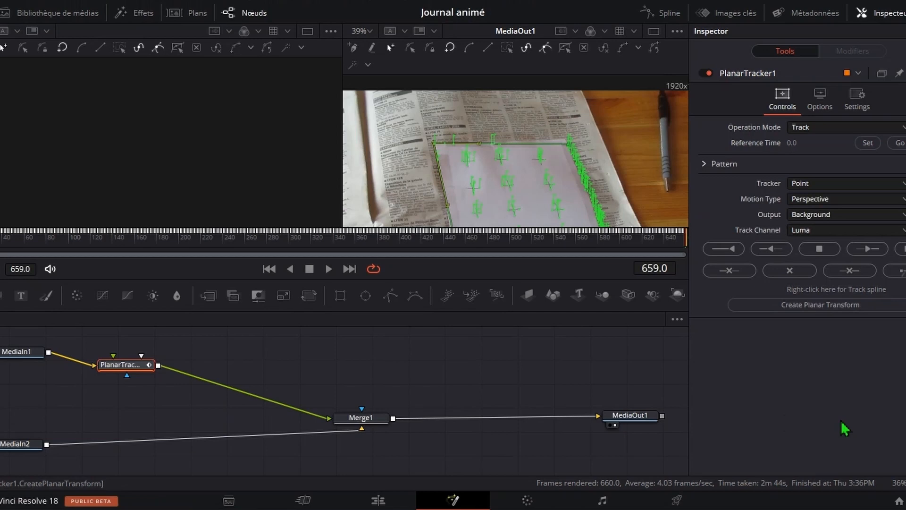
left_click_drag(612, 250, 556, 242)
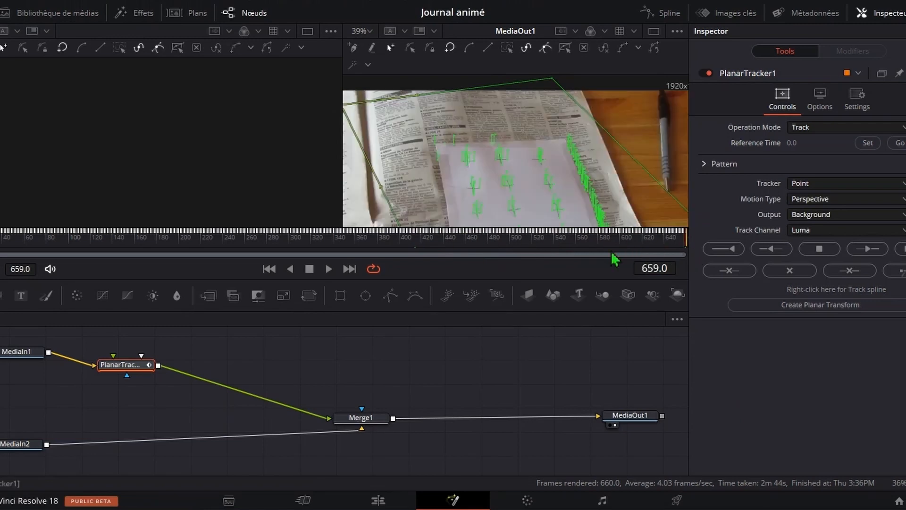
left_click(269, 269)
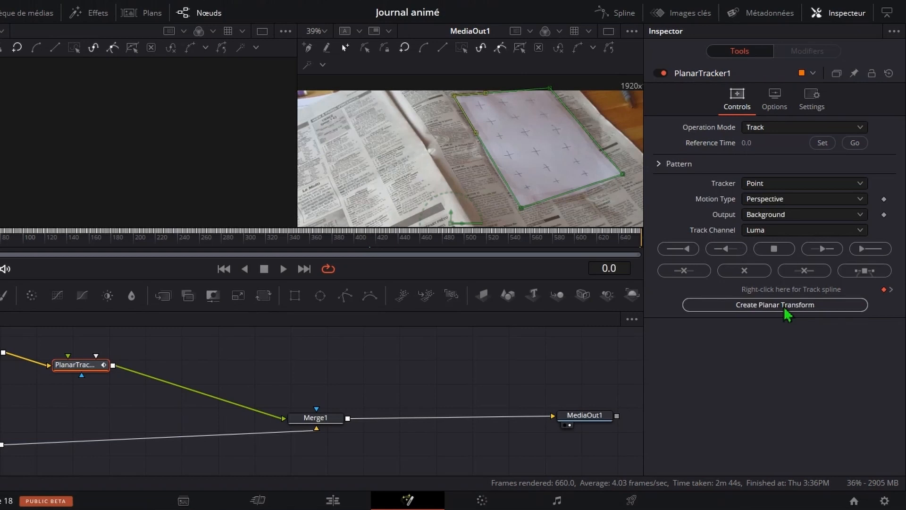
Create a Planar Transform node from the track and place it below the Planar Tracker, clear of MediaIn1
left_click(785, 313)
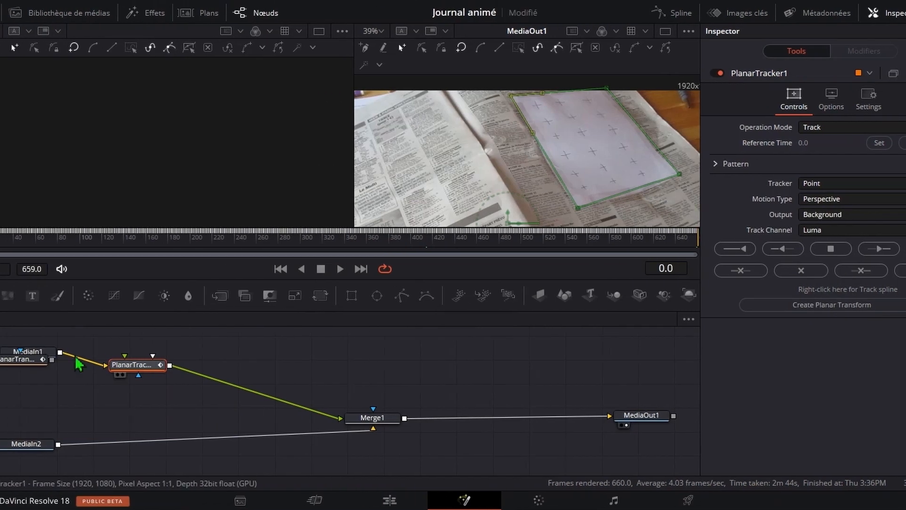
left_click_drag(68, 369, 176, 406)
left_click_drag(73, 358, 108, 384)
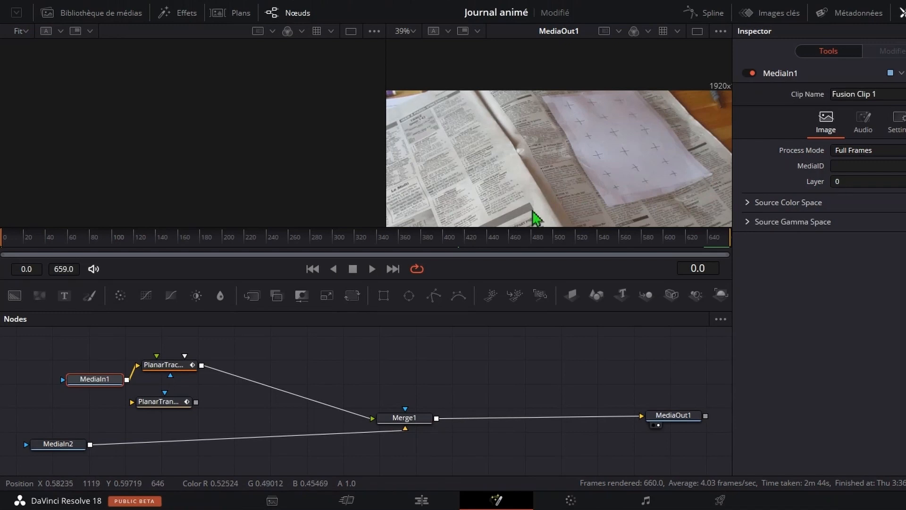
Add an unconnected Polygon mask node and move it to a free spot in the node graph
left_click(410, 356)
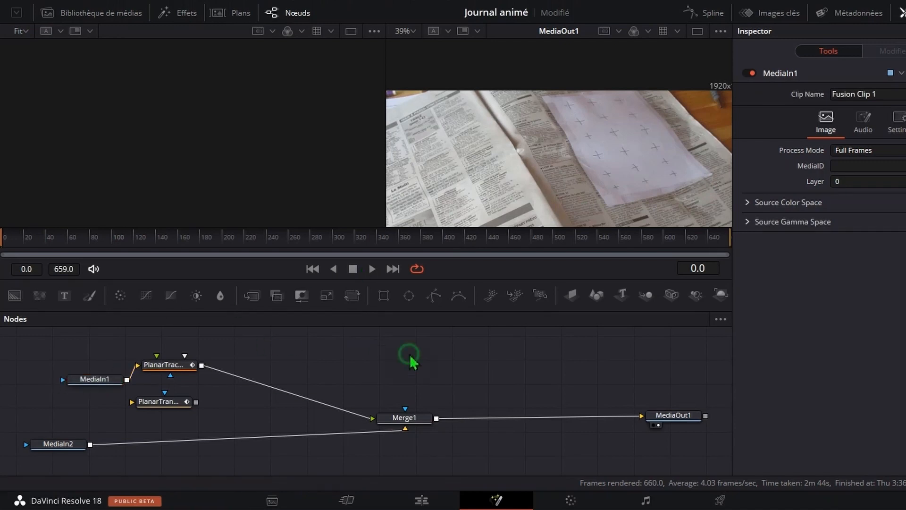
left_click(434, 295)
left_click_drag(413, 355, 55, 359)
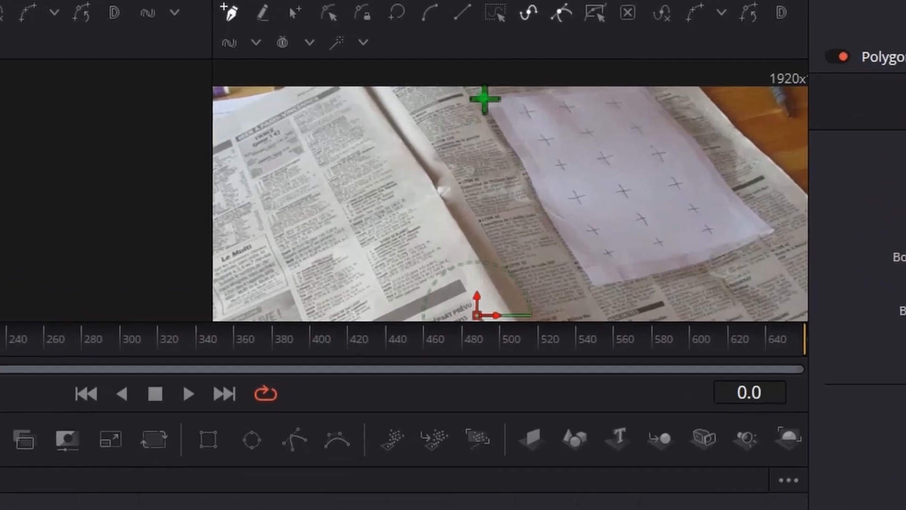
Draw a closed four-corner polygon mask around the white sheet at frame 0
left_click_drag(508, 97, 575, 97)
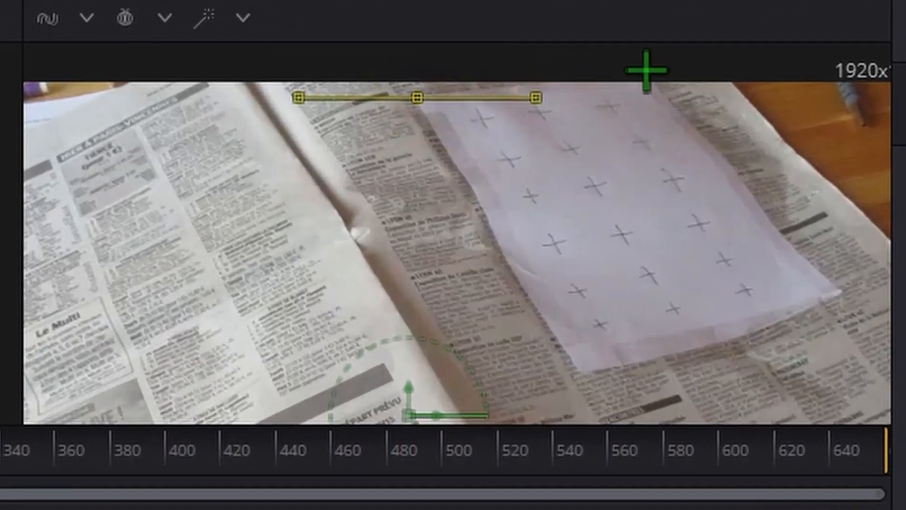
left_click_drag(646, 71, 644, 69)
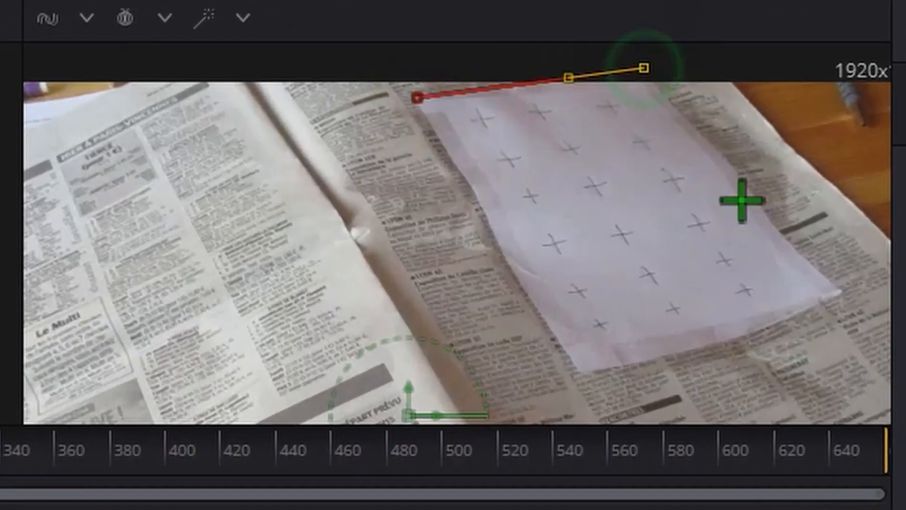
left_click(837, 291)
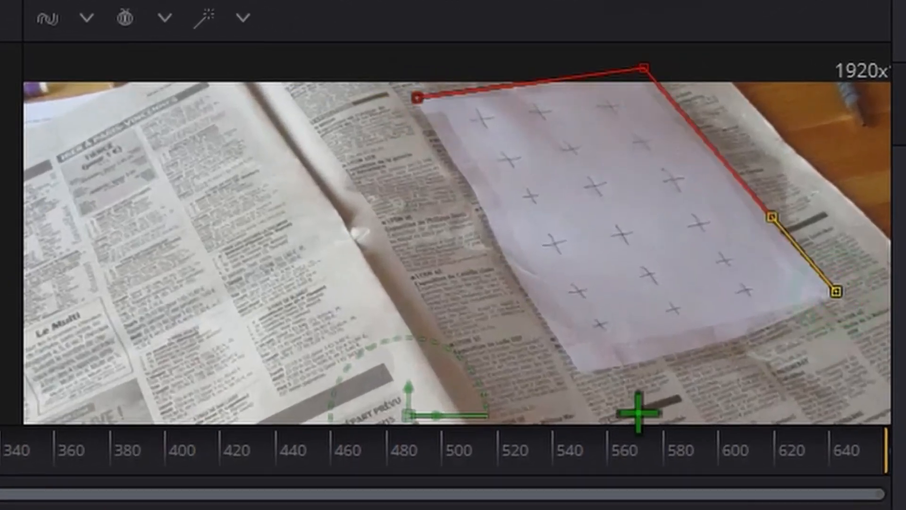
left_click(584, 371)
left_click(417, 100)
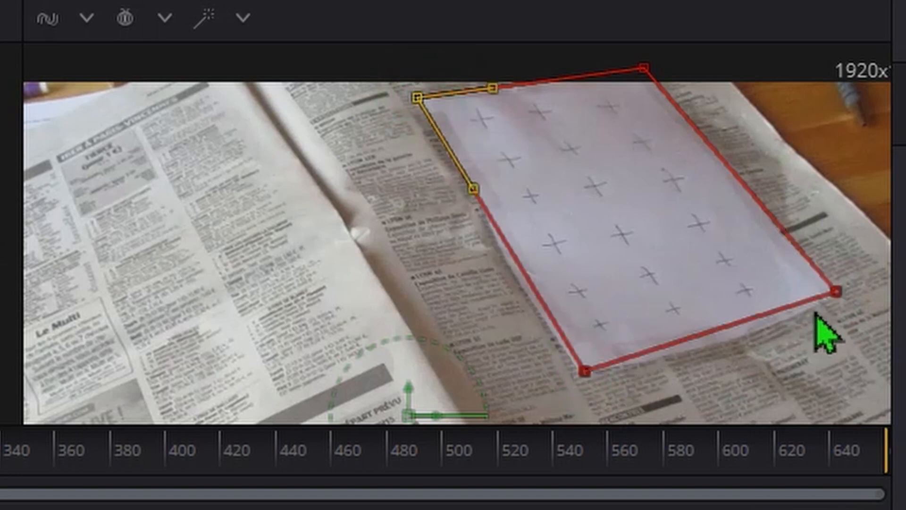
Adjust the polygon mask's two lower corners and curve its lower edge to follow the bottom of the white sheet
scroll(750, 349, "up", 8)
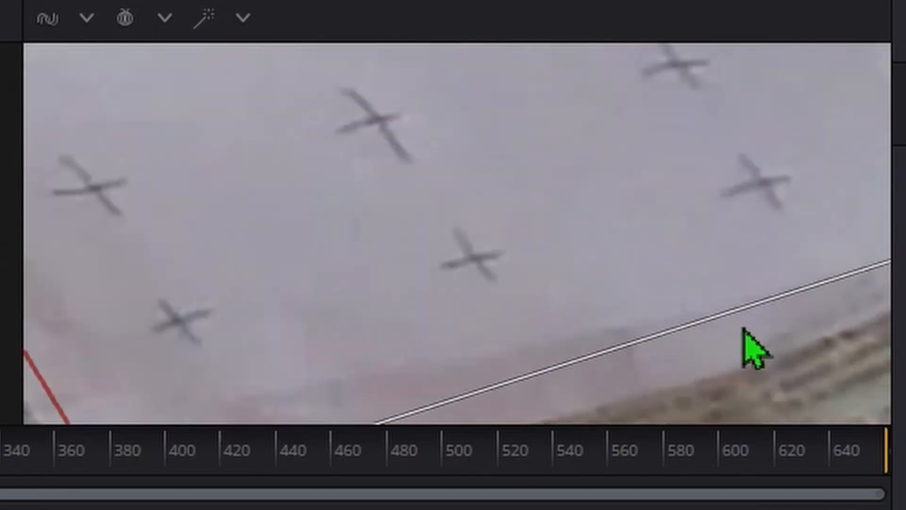
scroll(750, 349, "up", 4)
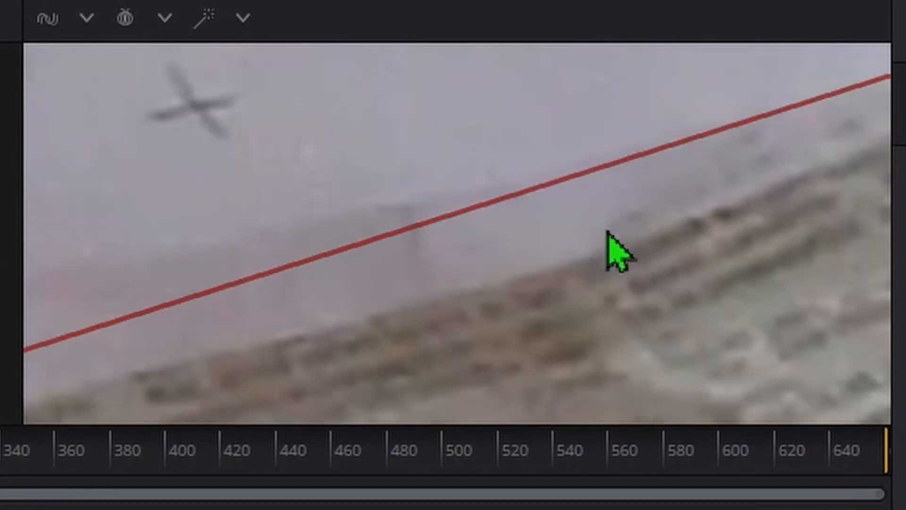
scroll(608, 236, "down", 10)
left_click(271, 308)
left_click_drag(270, 309, 266, 317)
left_click(435, 268)
left_click_drag(438, 274, 461, 283)
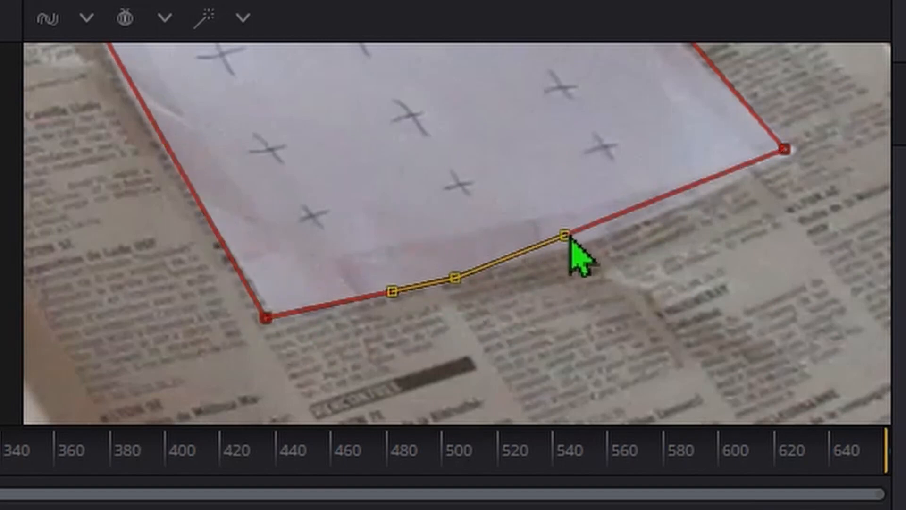
left_click_drag(570, 236, 576, 244)
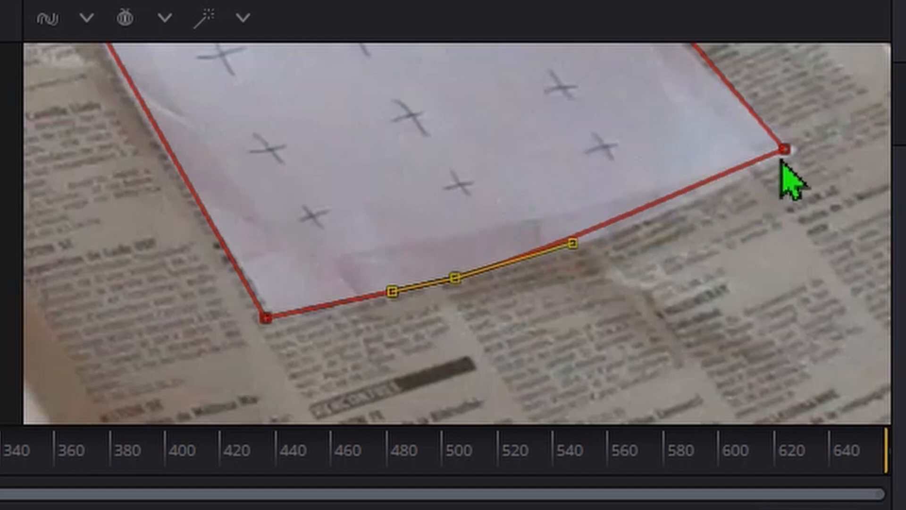
left_click(784, 150)
left_click_drag(674, 191, 676, 206)
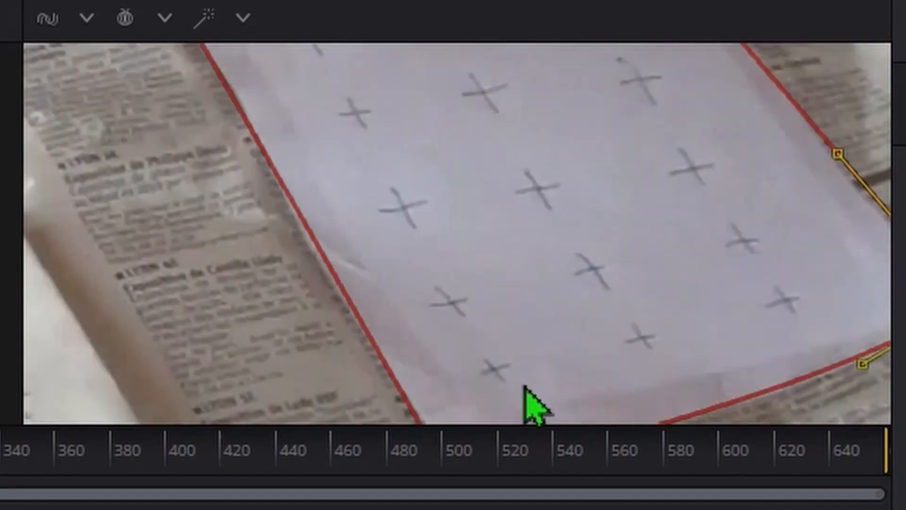
Refine the remaining points and handles of the polygon mask so its outline follows the white sheet's edges
left_click_drag(524, 386, 646, 509)
left_click_drag(578, 236, 544, 305)
left_click(672, 118)
left_click(524, 140)
left_click_drag(529, 146, 546, 164)
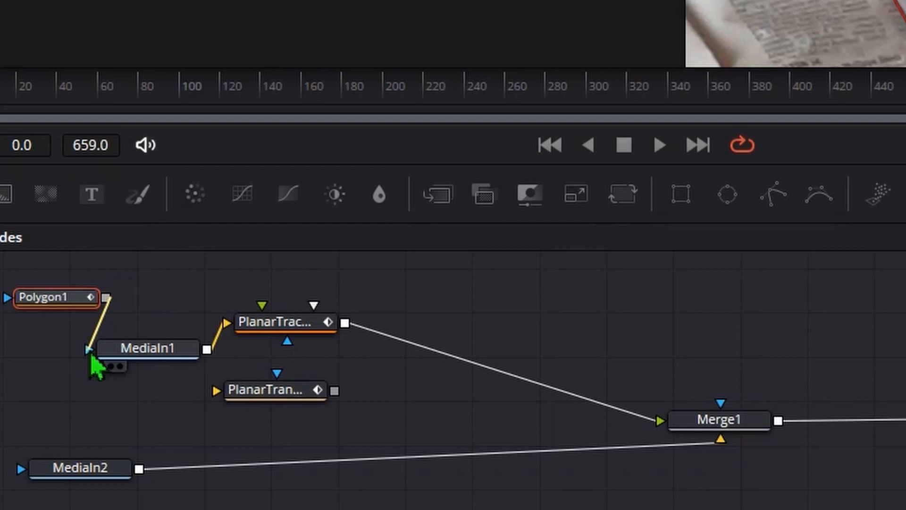
Connect Polygon1 to MediaIn1's mask input and invert the mask so the black-and-white footage fills the sheet area
left_click_drag(87, 361, 91, 363)
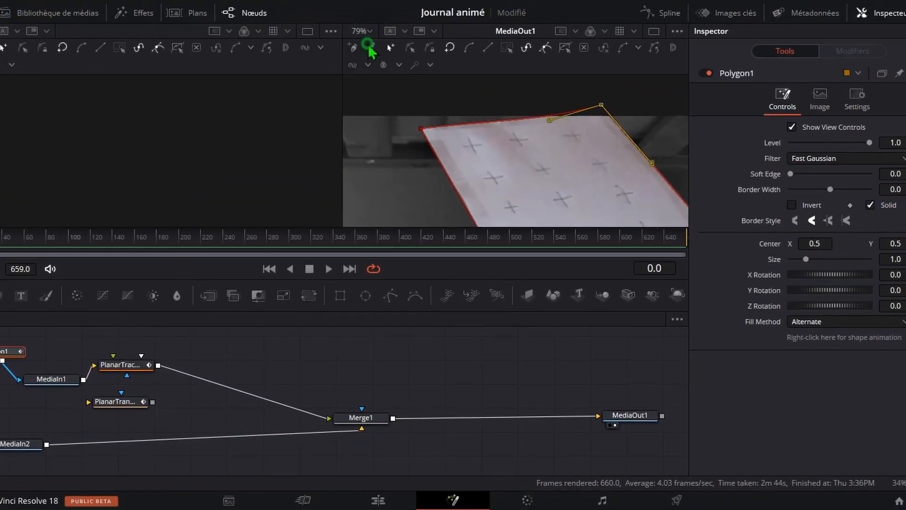
left_click(367, 45)
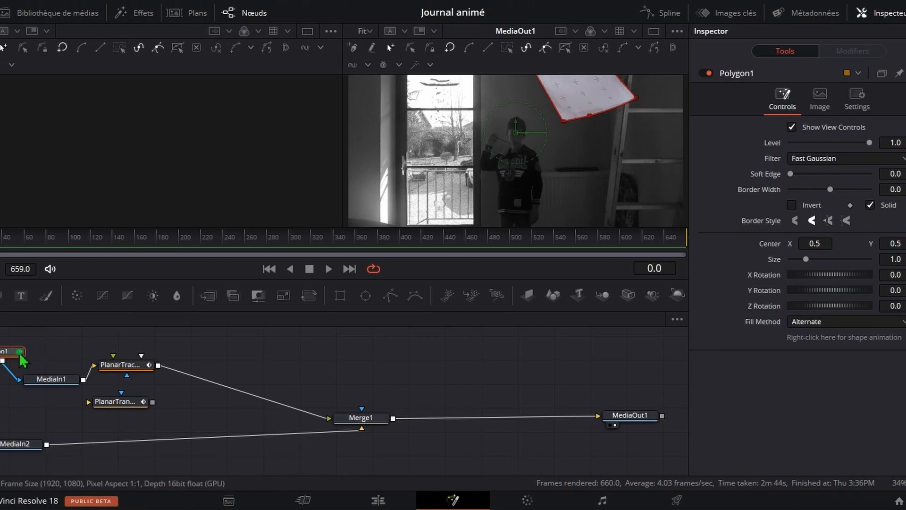
left_click(794, 209)
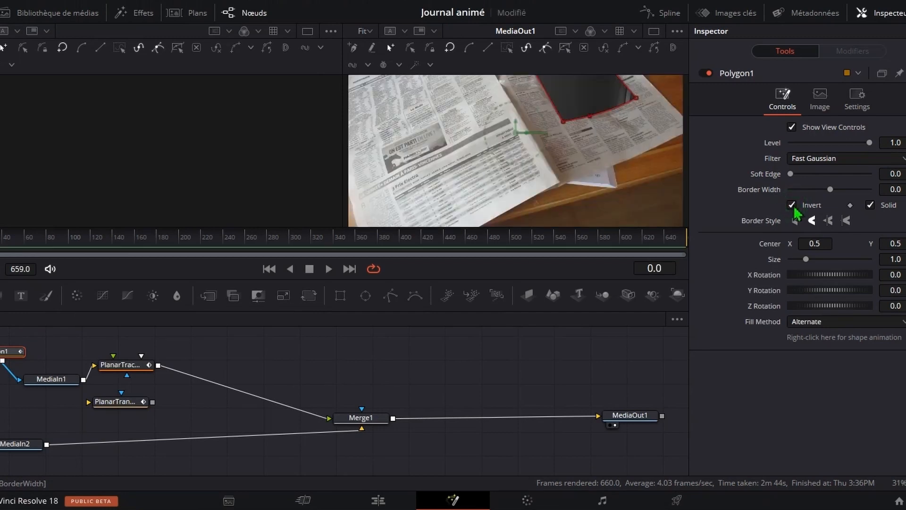
Play the masked composite to check the mask against the moving sheet, and return to frame 0
scroll(620, 141, "up", 2)
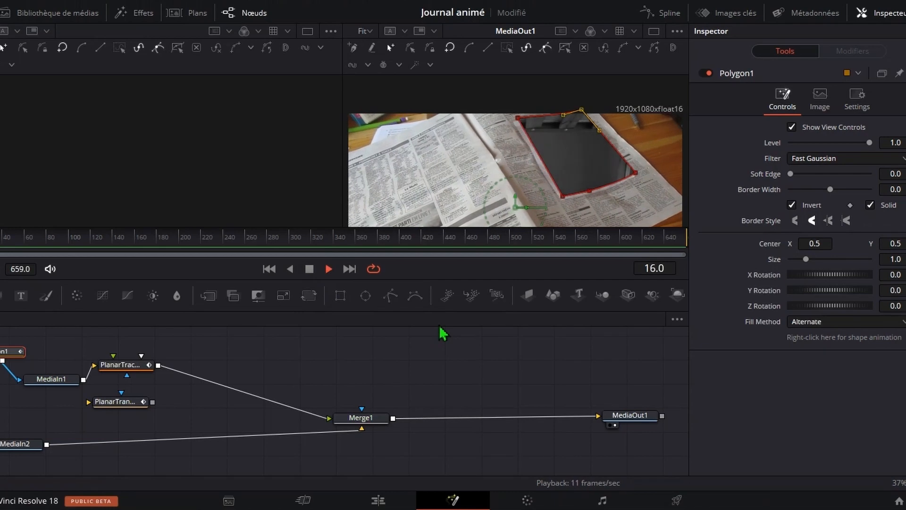
left_click(309, 269)
left_click(269, 268)
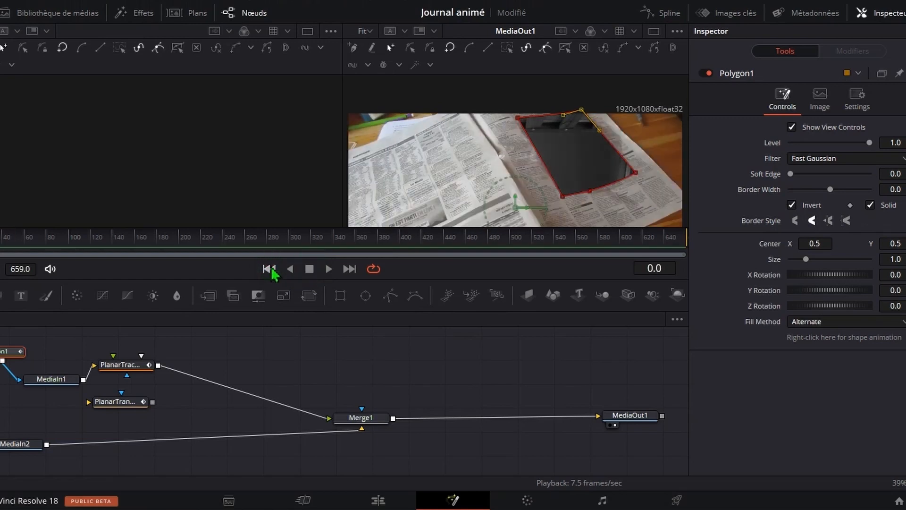
Make room beside MediaIn1 and insert PlanarTransform1 into the connection between Polygon1 and MediaIn1
left_click_drag(51, 387, 72, 396)
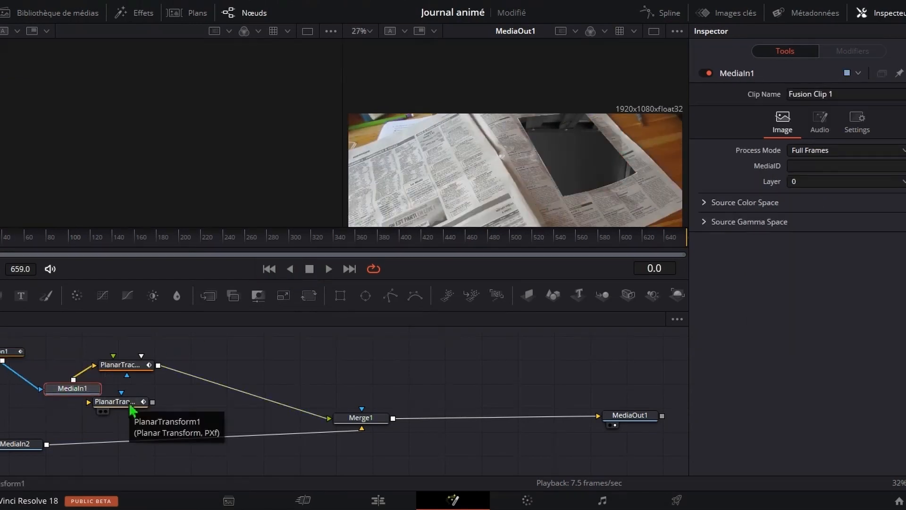
mouse_move(140, 403)
left_mouse_down()
mouse_move(70, 417)
mouse_move(124, 416)
mouse_move(115, 429)
mouse_move(141, 417)
left_mouse_up()
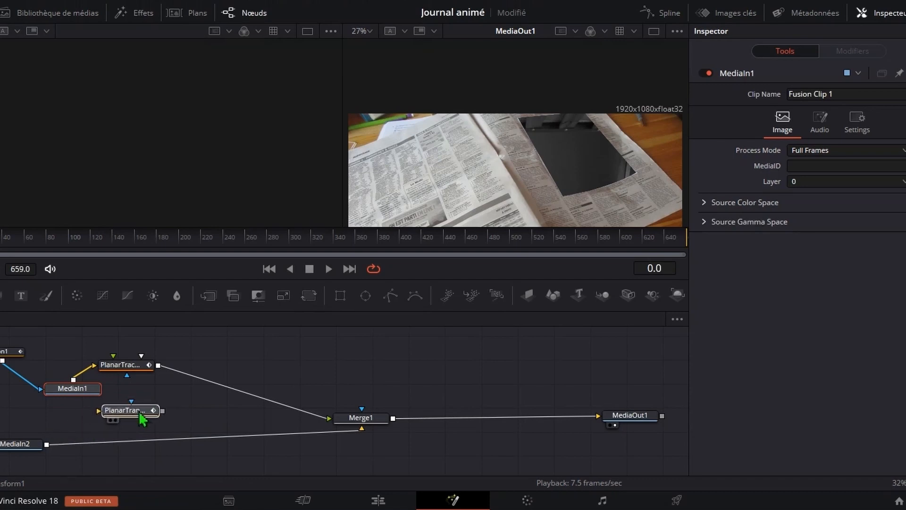
left_click_drag(141, 418, 26, 384)
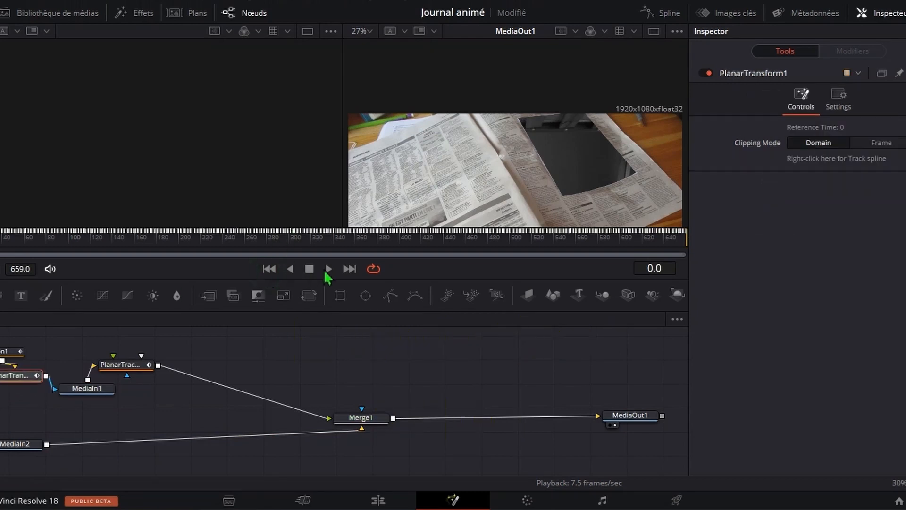
Play back the composite to check that the mask follows the sheet, and save the project
left_click(330, 271)
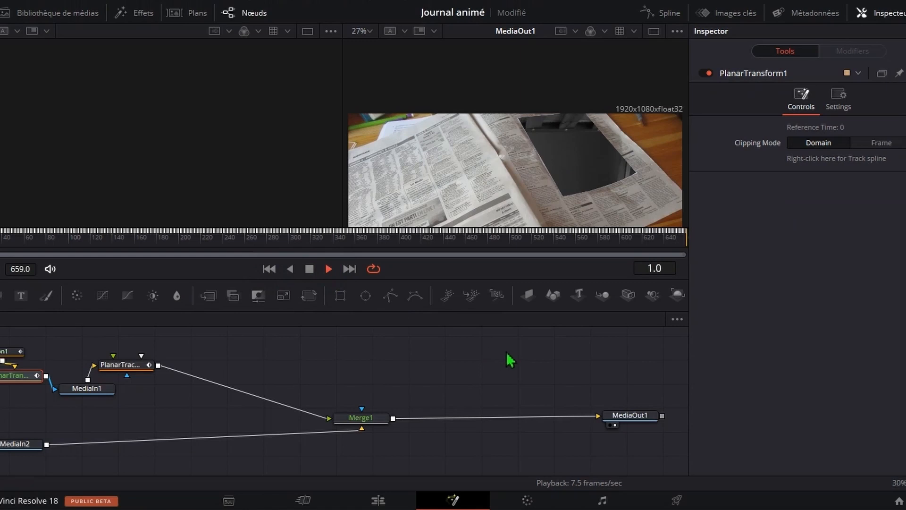
left_click(310, 269)
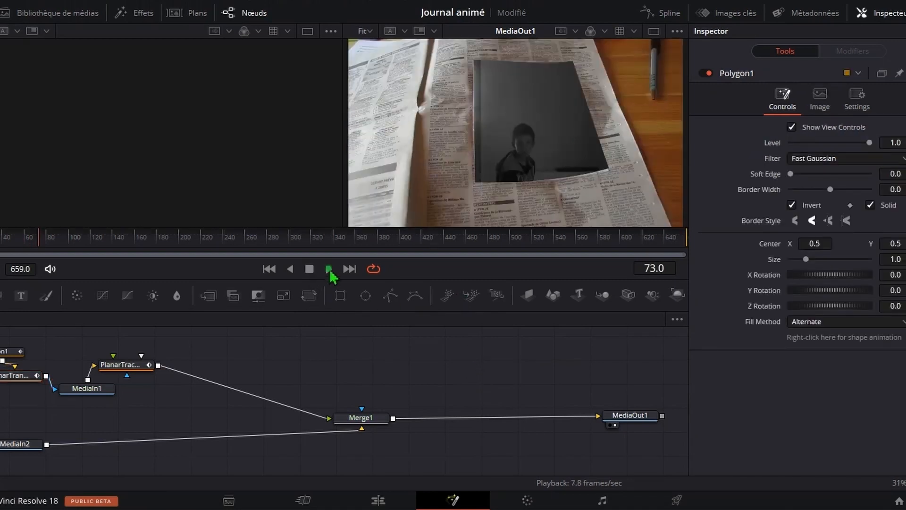
left_click(329, 269)
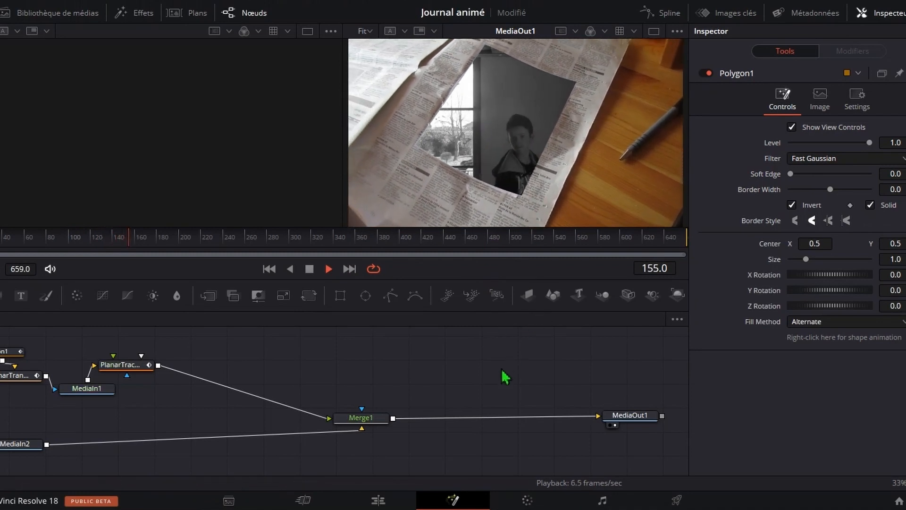
left_click(309, 270)
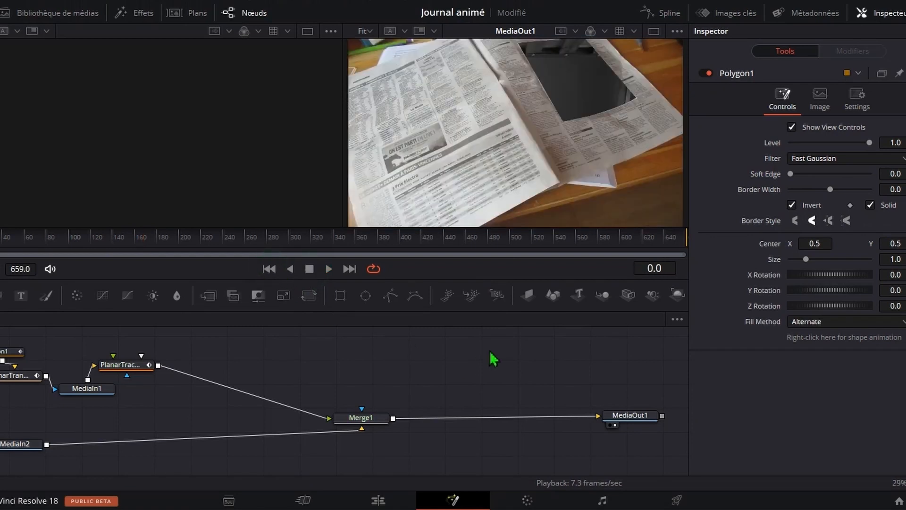
key("ctrl+s")
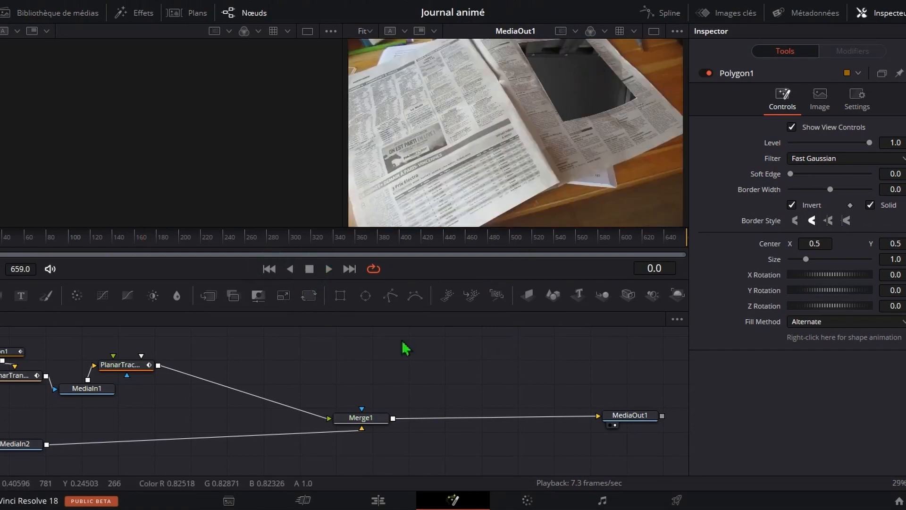
Add a Transformation node between MediaIn2 and Merge1
mouse_move(31, 455)
left_mouse_down()
mouse_move(52, 415)
mouse_move(66, 423)
mouse_move(61, 414)
mouse_move(46, 458)
mouse_move(34, 460)
left_mouse_up()
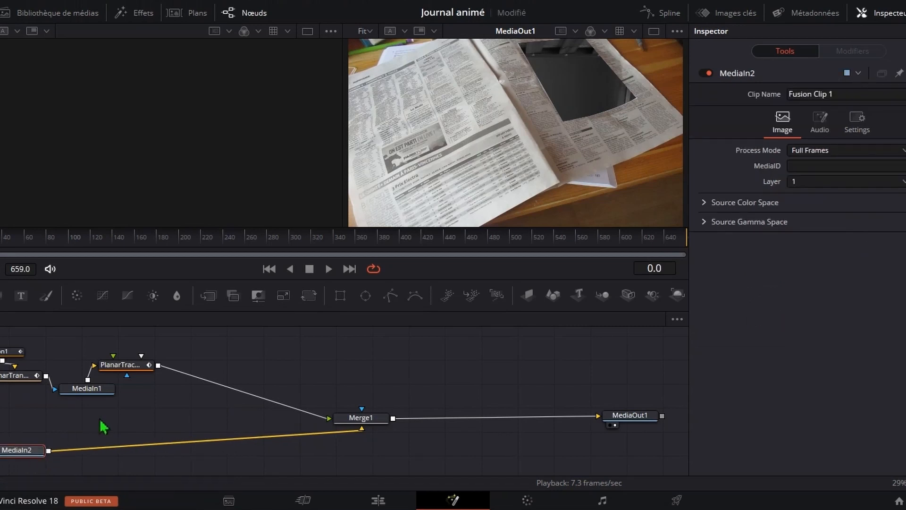
key("shift+space")
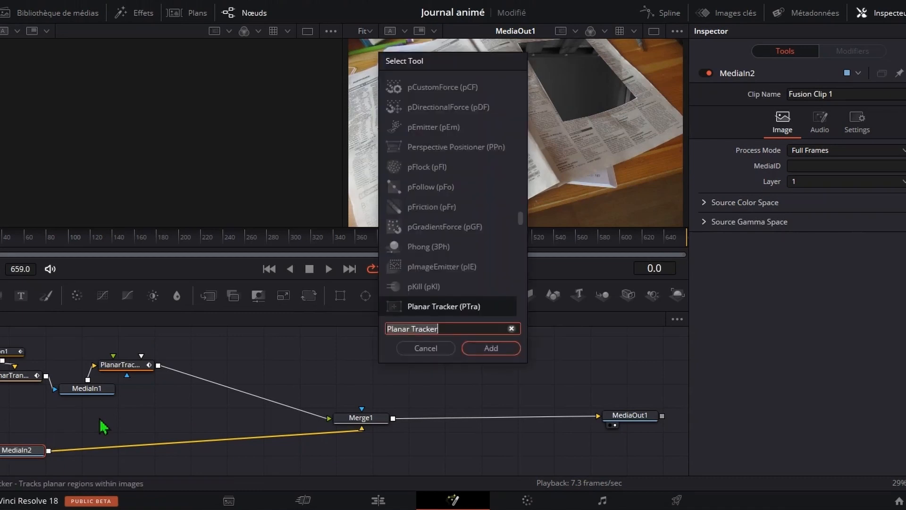
key("BackSpace")
key("BackSpace")
key("BackSpace")
key("BackSpace")
key("BackSpace")
key("BackSpace")
key("BackSpace")
key("BackSpace")
key("BackSpace")
key("BackSpace")
key("BackSpace")
key("BackSpace")
key("BackSpace")
key("BackSpace")
type("tran")
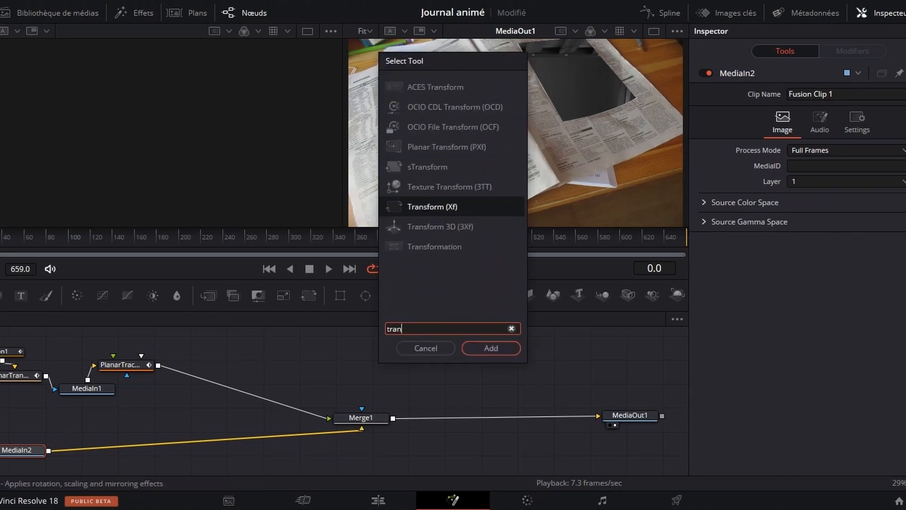
left_click(445, 253)
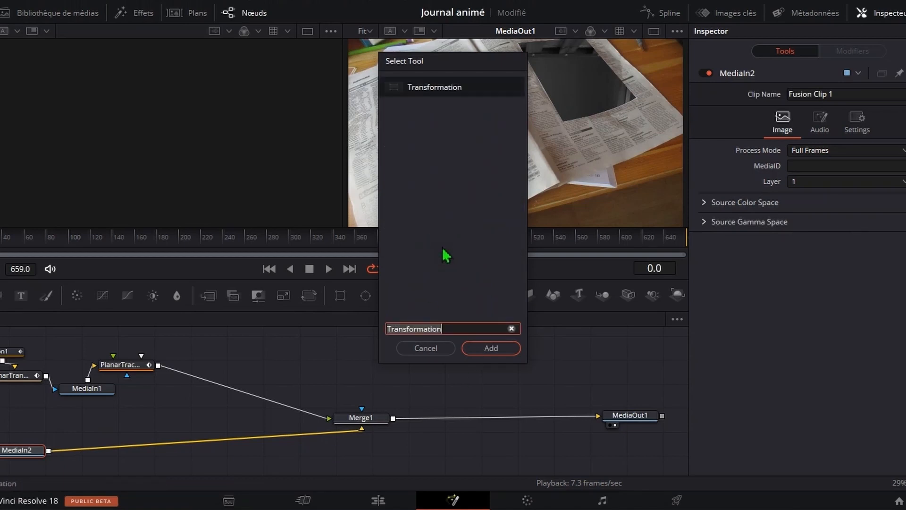
left_click(490, 349)
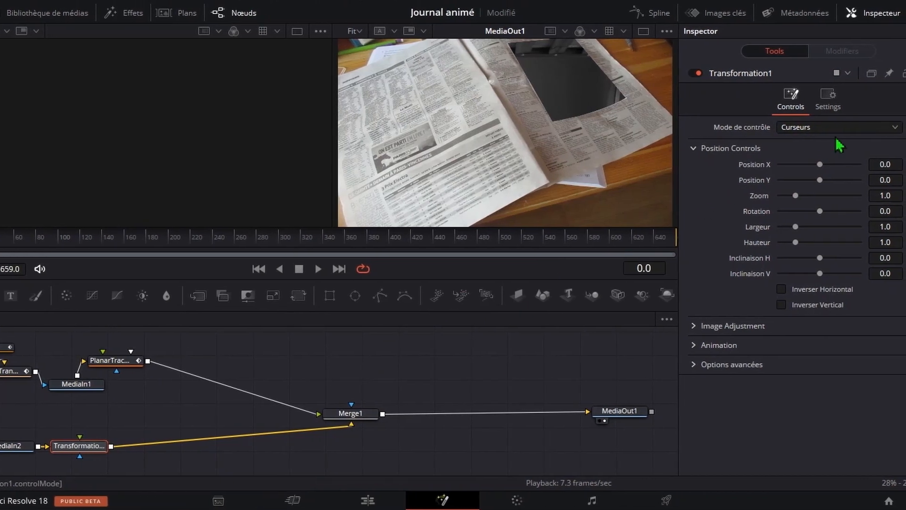
Set Transformation1's control mode to Interactif - Grille and place the grid's upper-right corner on the sheet's upper-right corner
left_click(896, 131)
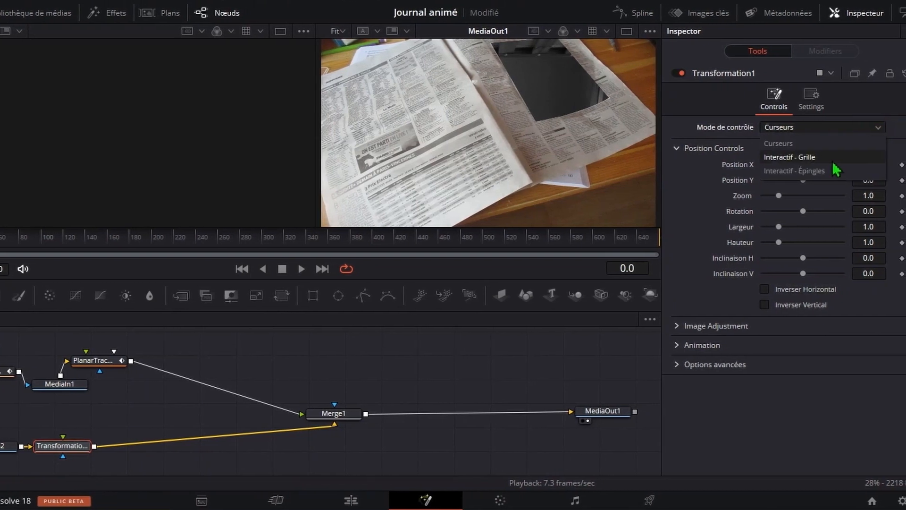
left_click(831, 157)
left_click_drag(645, 42, 517, 63)
left_click_drag(583, 68, 541, 135)
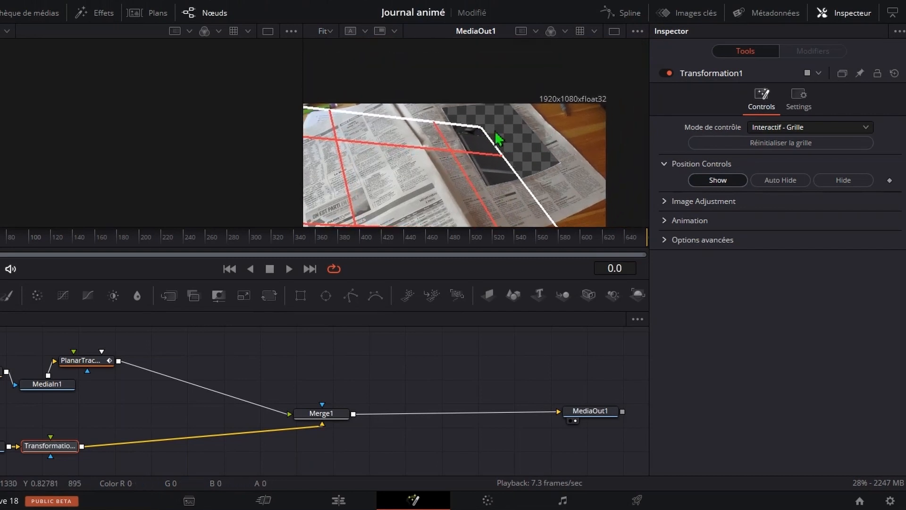
left_click_drag(479, 128, 507, 105)
Fit the grid's lower-right, lower-left and upper-left corners to the matching corners of the sheet
scroll(588, 147, "down", 3)
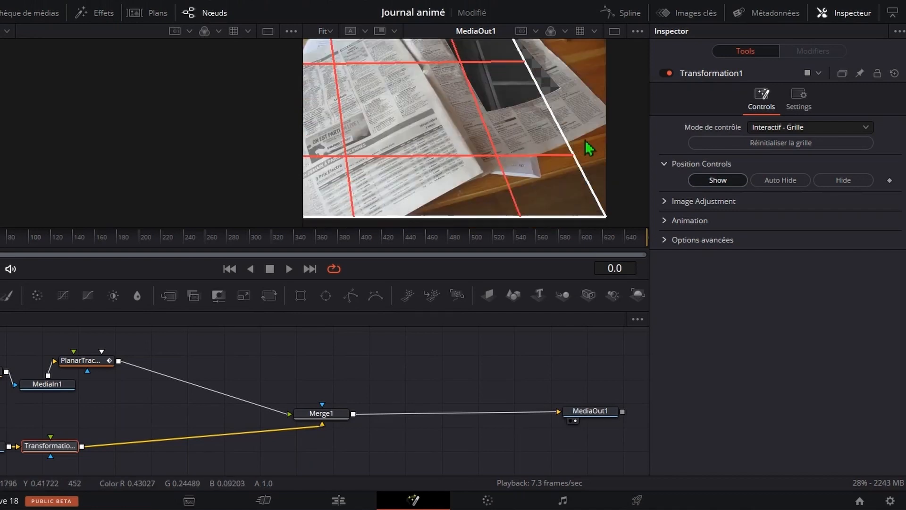
left_click_drag(606, 218, 555, 93)
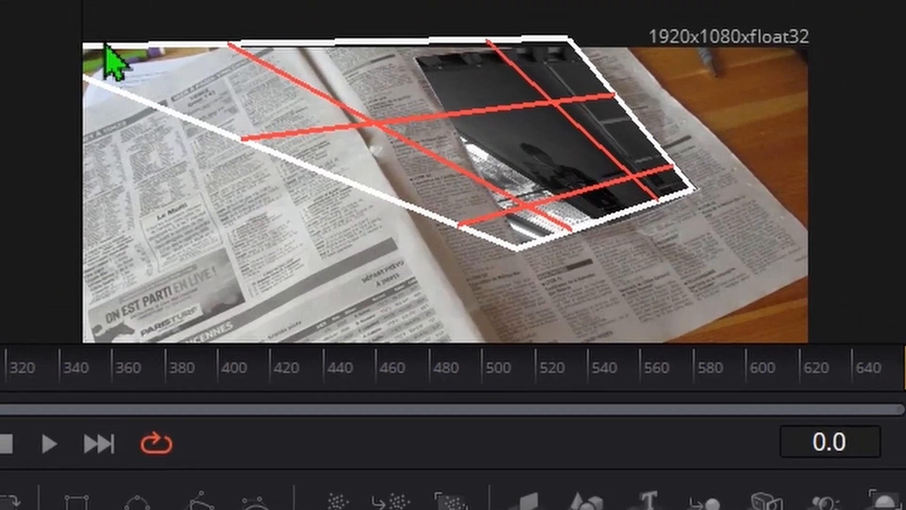
left_click_drag(106, 45, 490, 41)
left_click(402, 50)
left_click_drag(408, 41, 436, 56)
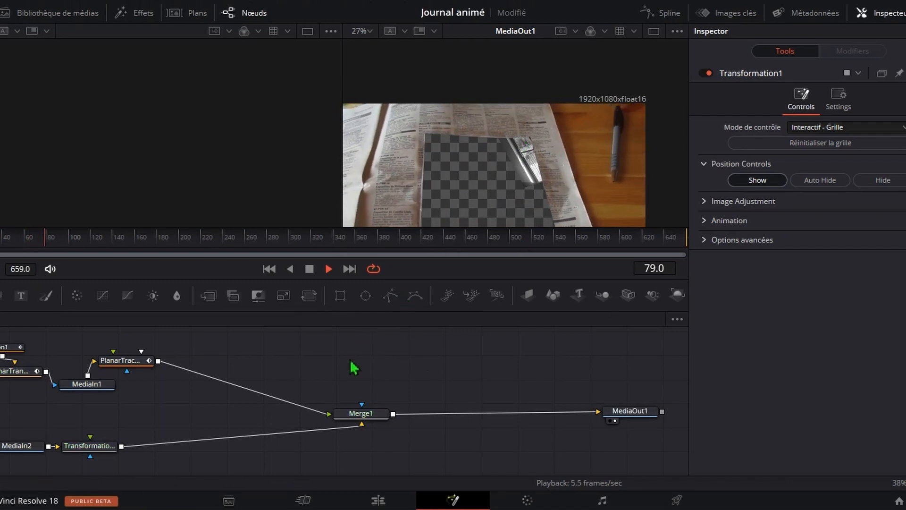
Paste a copy of PlanarTransform1 between Transformation1 and Merge1, and play the composite to check the footage's tracking
left_click(103, 448)
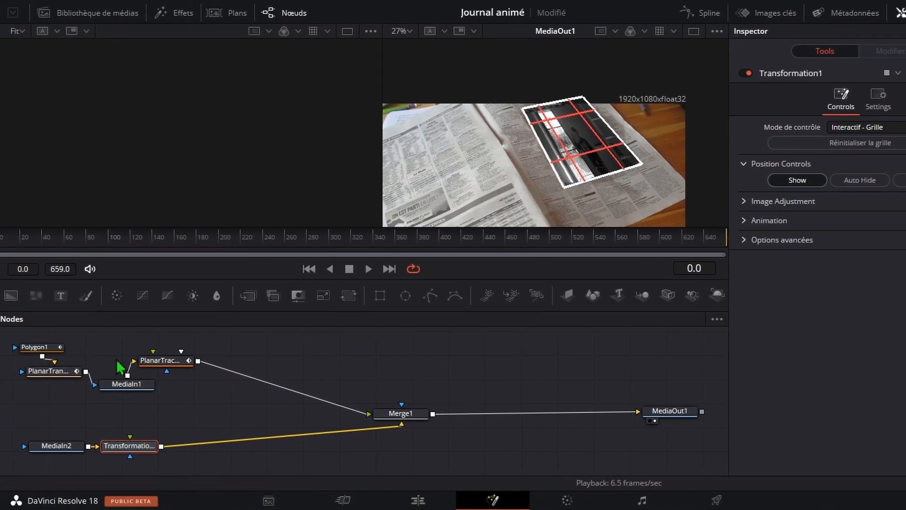
left_click(167, 362)
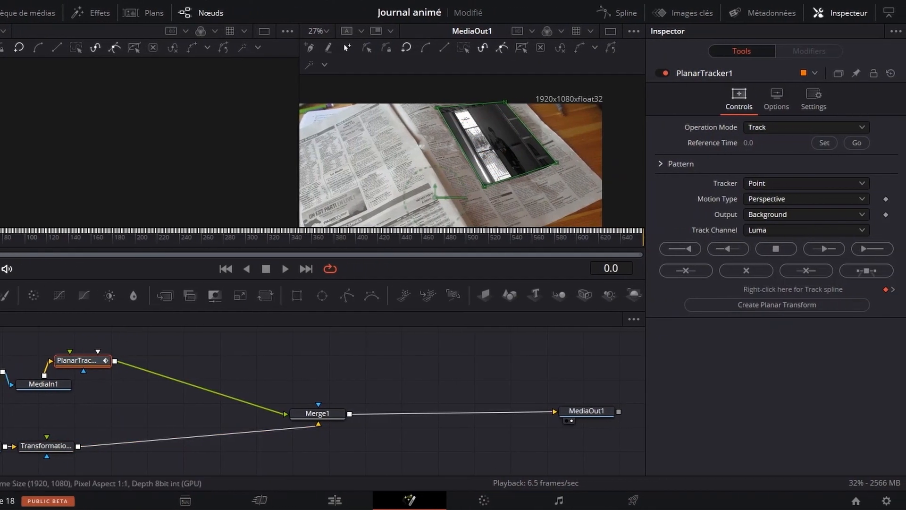
left_click(6, 375)
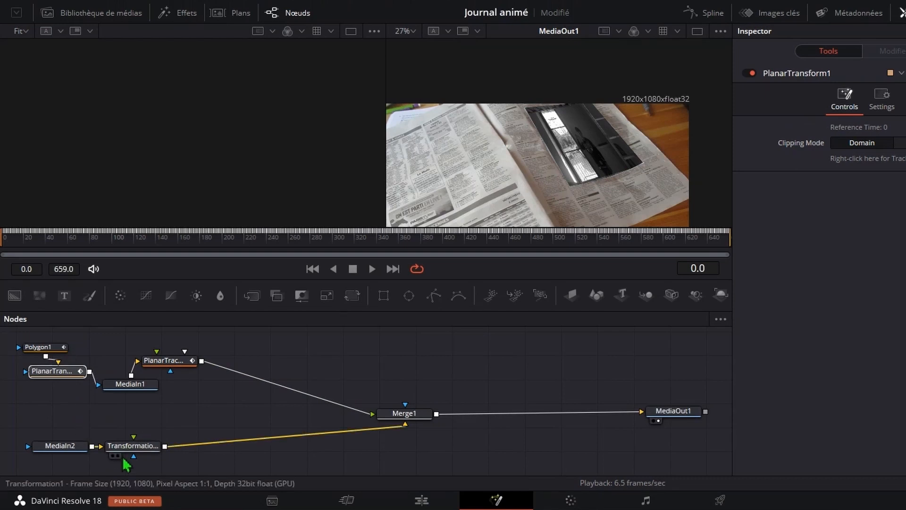
left_click(153, 446)
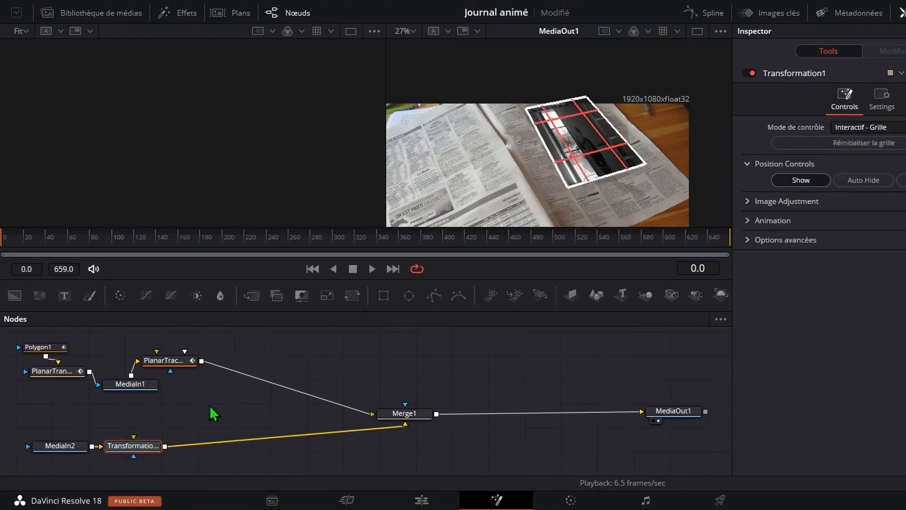
key("ctrl+v")
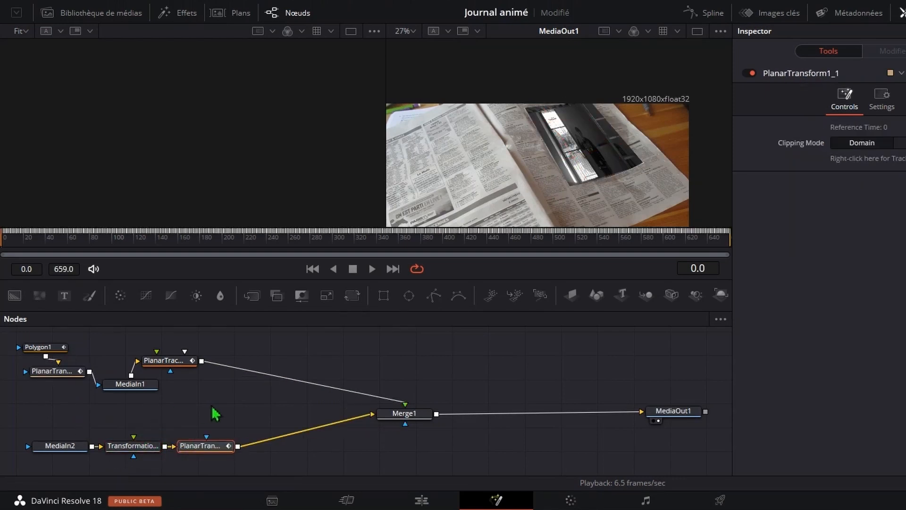
mouse_move(207, 445)
left_mouse_down()
mouse_move(238, 443)
mouse_move(222, 453)
left_mouse_up()
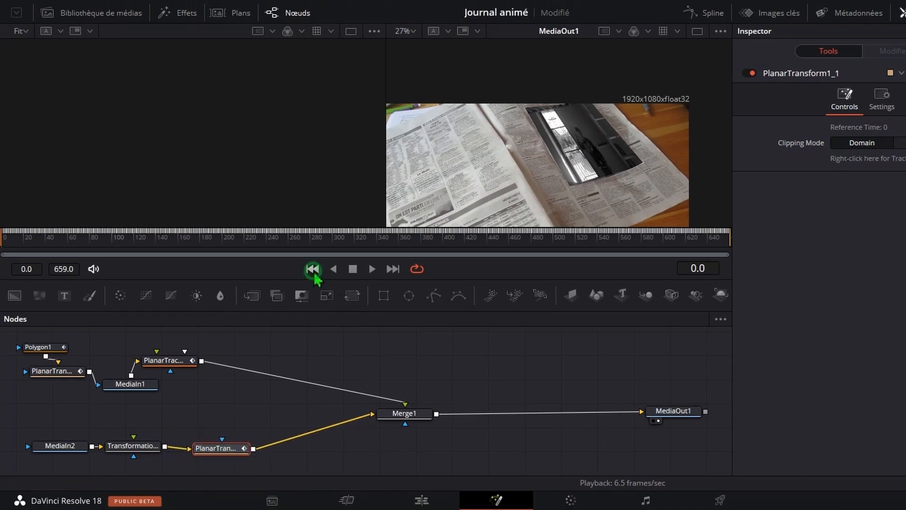
left_click(373, 269)
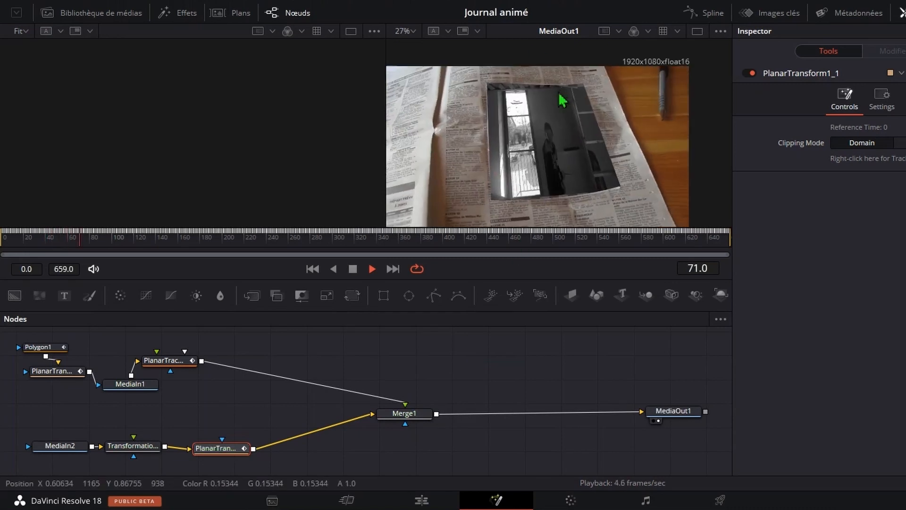
left_click(353, 269)
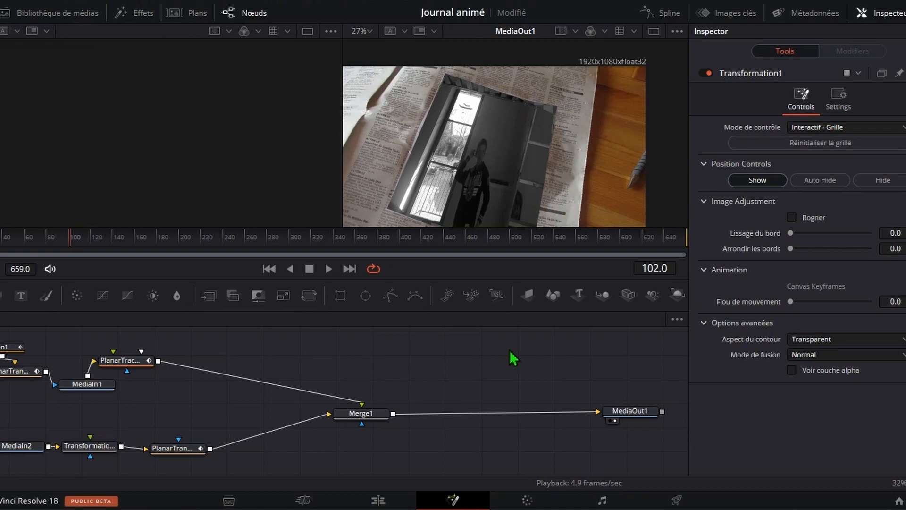
Return to the Edit page timeline and deselect Fusion Clip 1
left_click(382, 502)
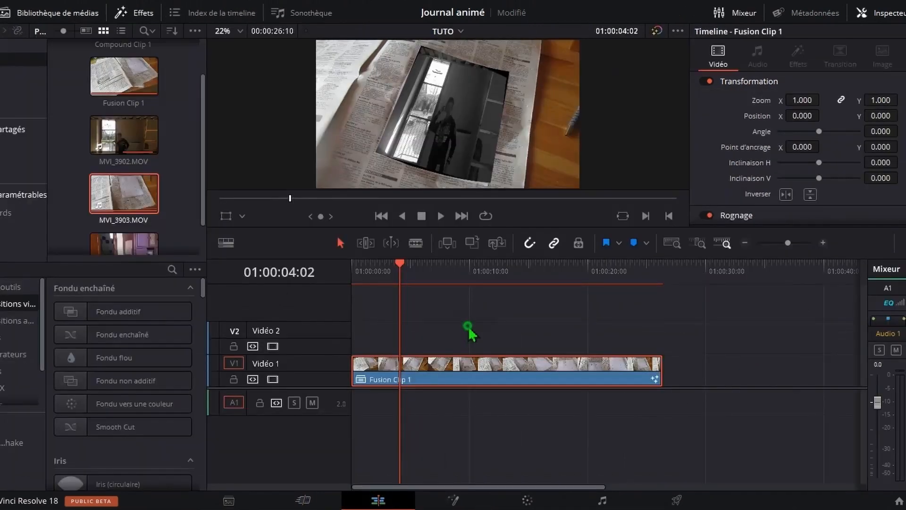
left_click(468, 328)
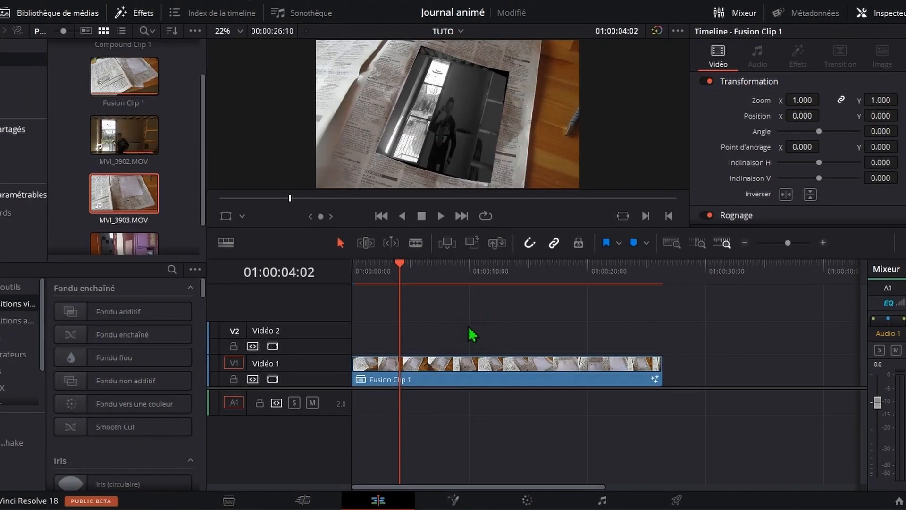